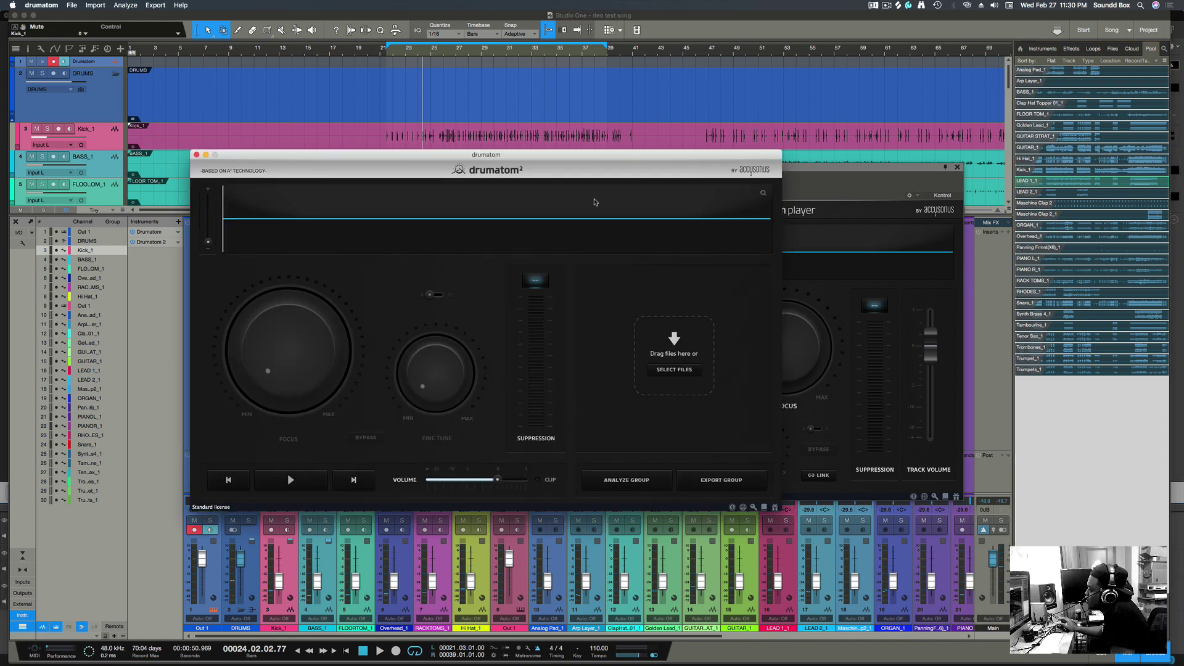
Move the drumatom² window aside and select Snare 1_08.wav in the Audio Files folder.
left_click_drag(532, 157, 596, 143)
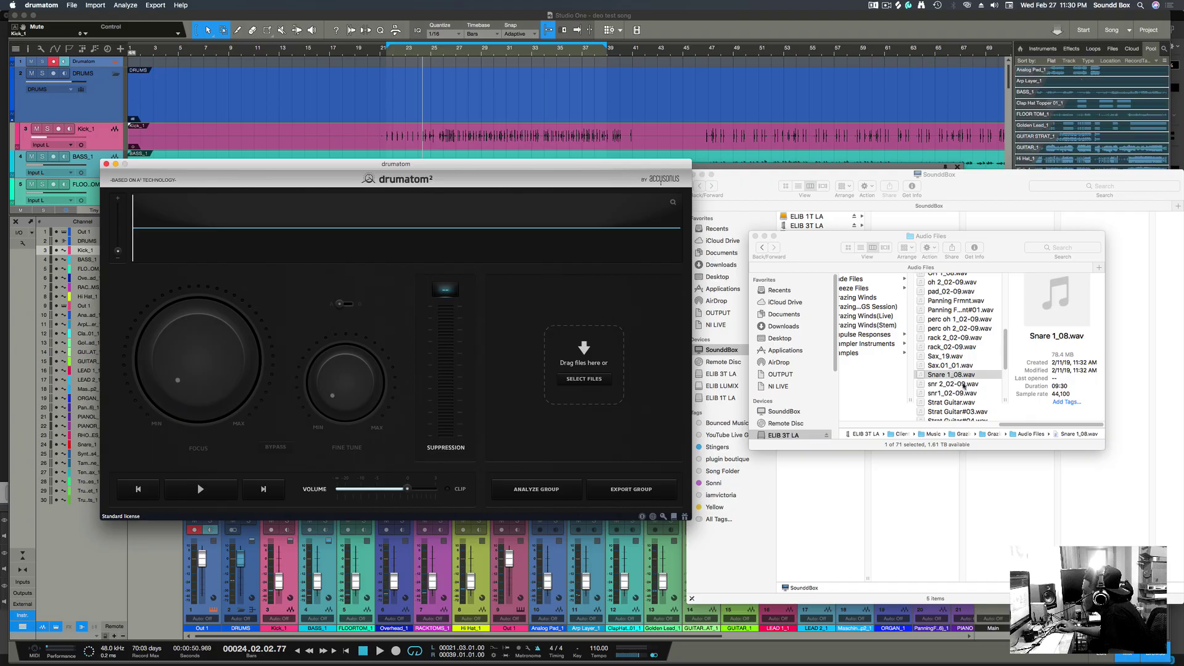
left_click(960, 375)
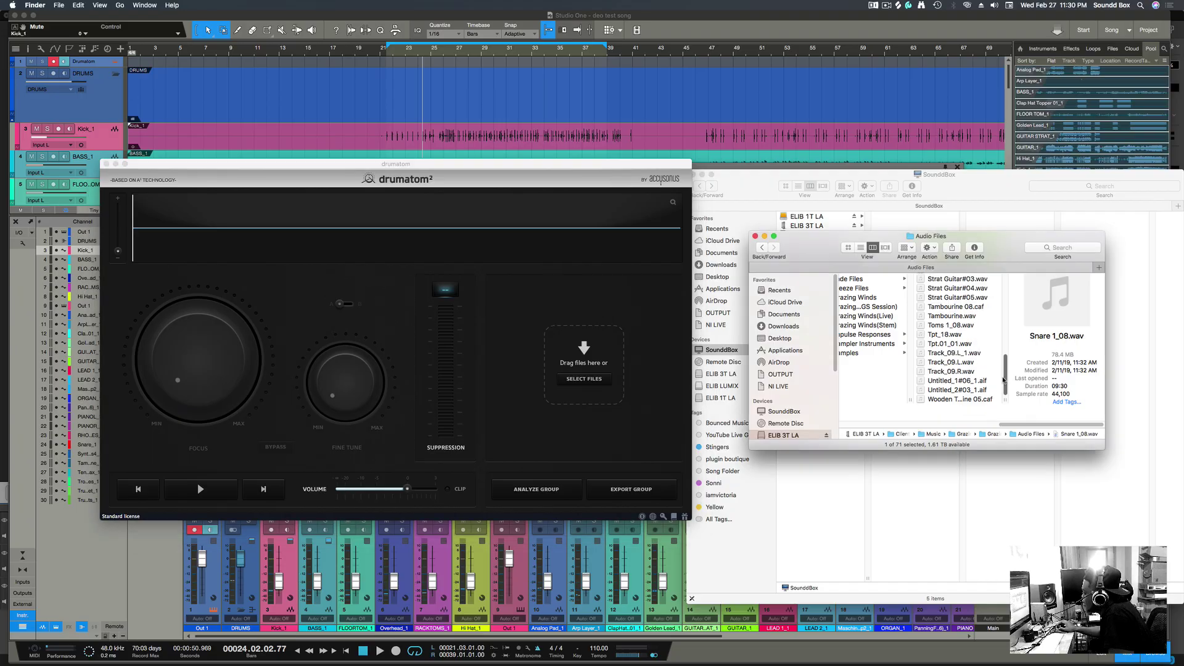
scroll(987, 370, "down", 3)
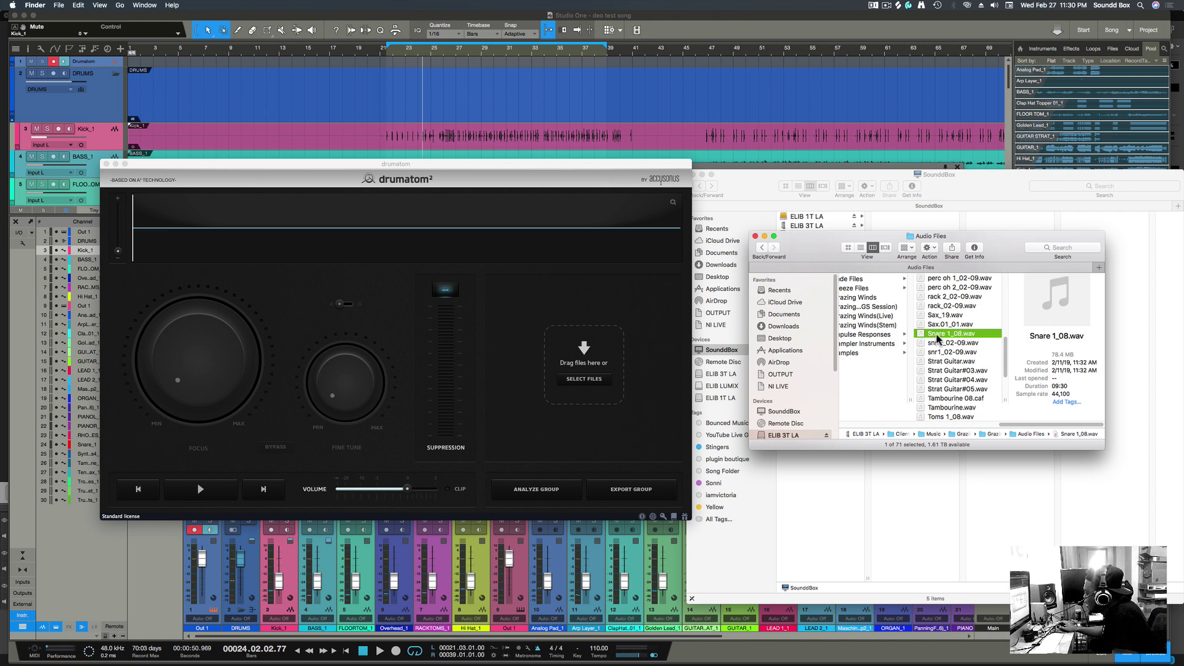
Load Snare 1_08.wav into Group-1, play a short stretch, and keep its drum type as Snare.
left_click_drag(936, 334, 579, 350)
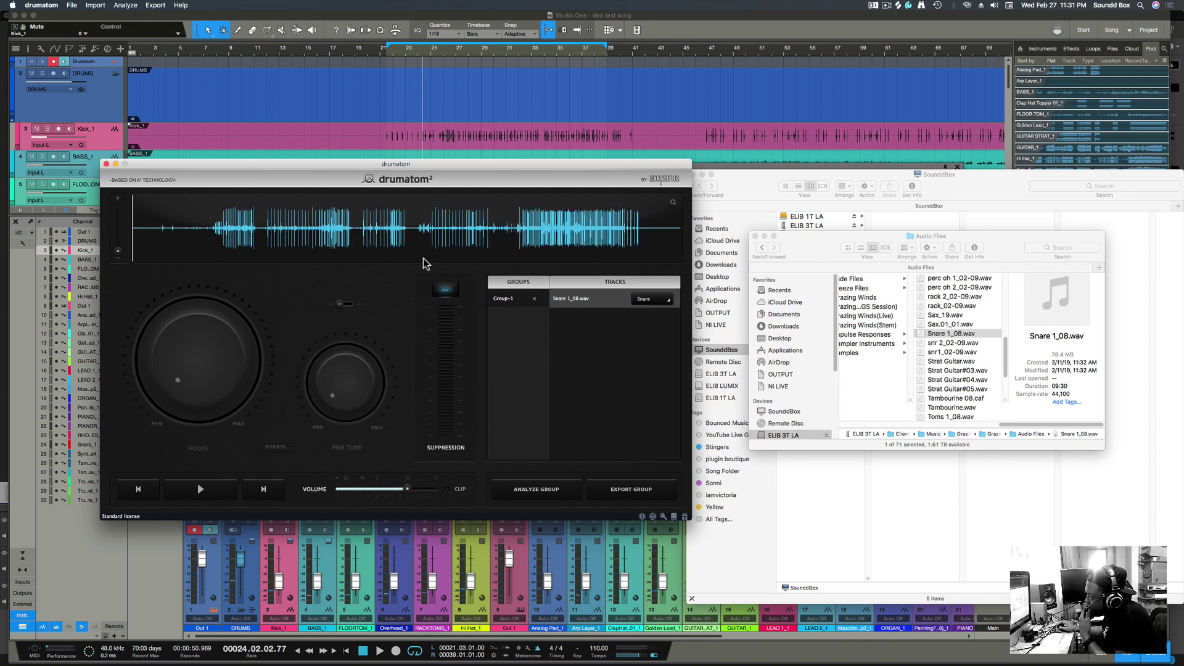
left_click(222, 203)
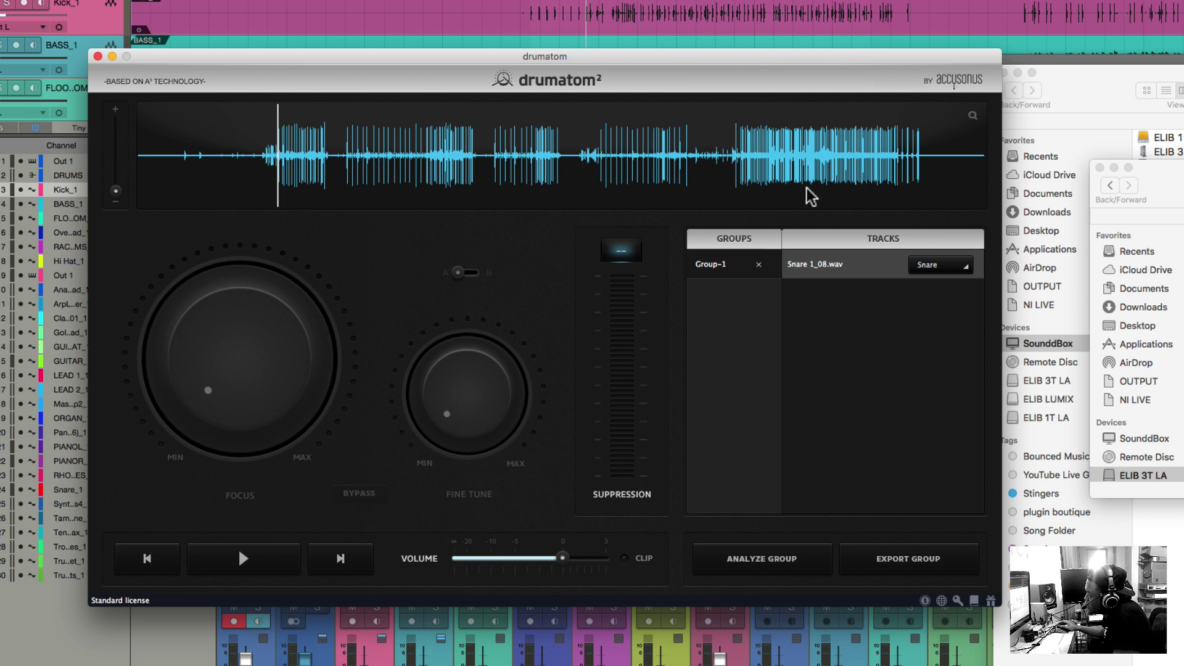
key("space")
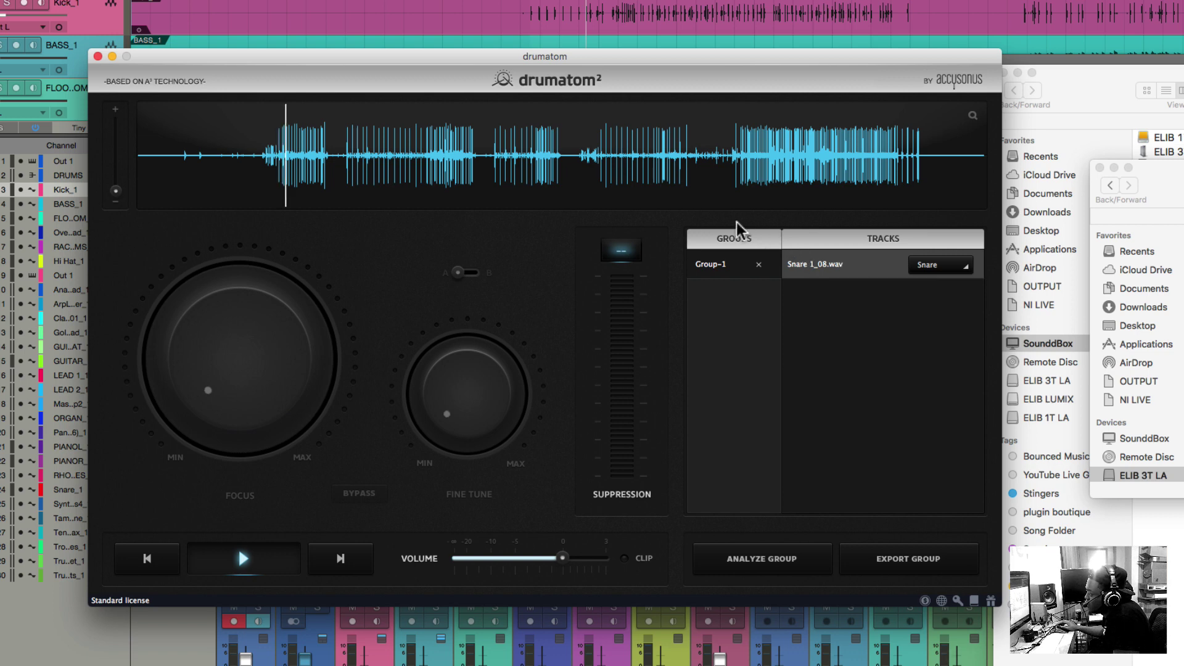
key("space")
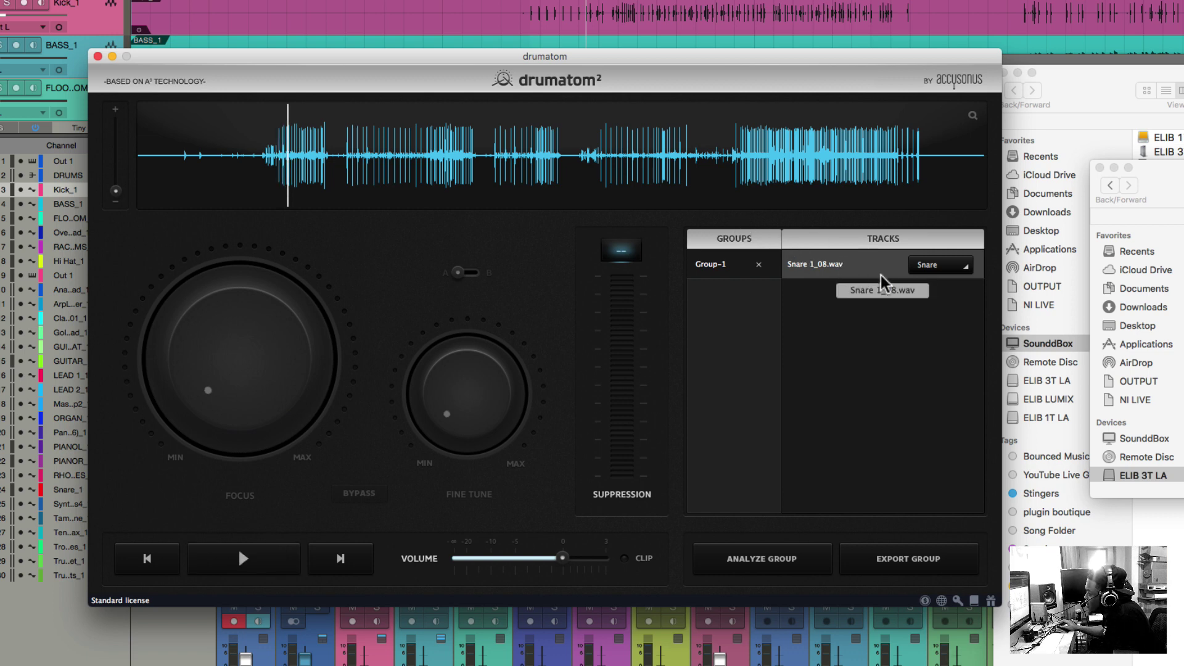
left_click(961, 271)
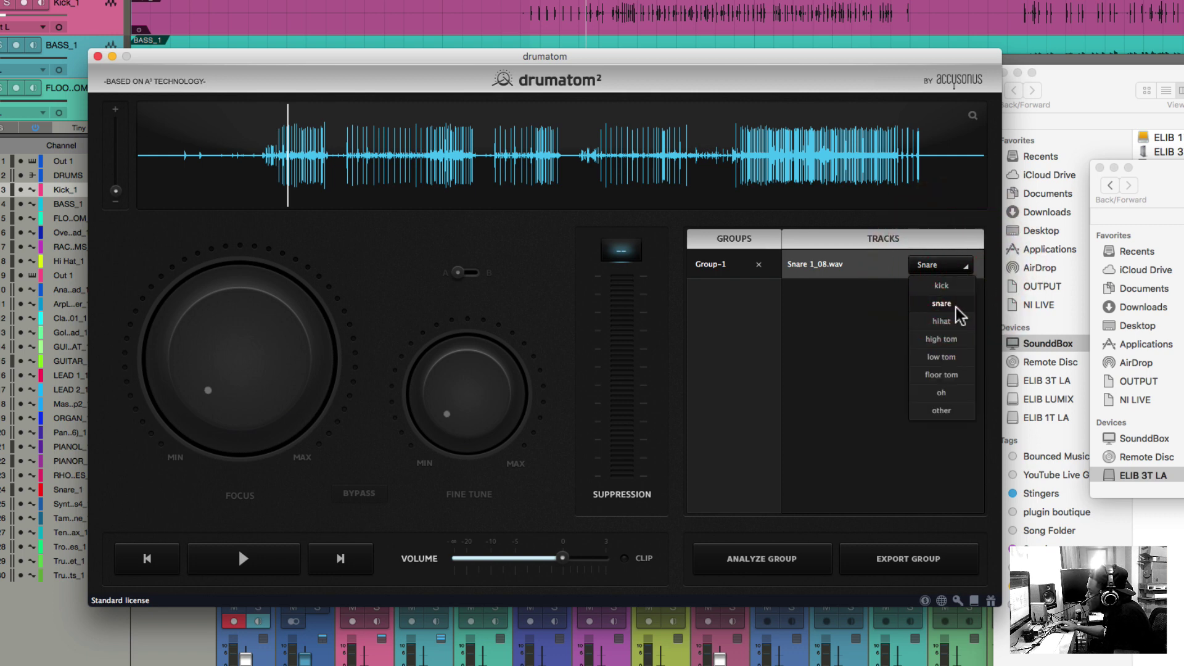
left_click(811, 277)
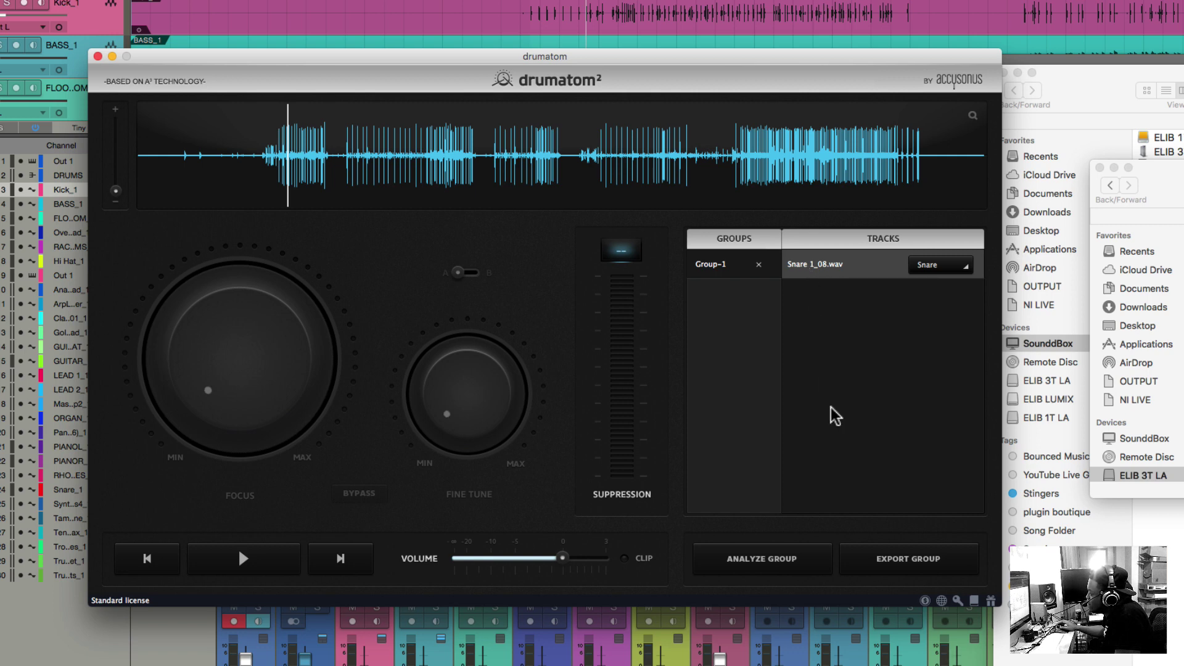
Run Analyze Group on Group-1 and let the analysis finish.
left_click(791, 568)
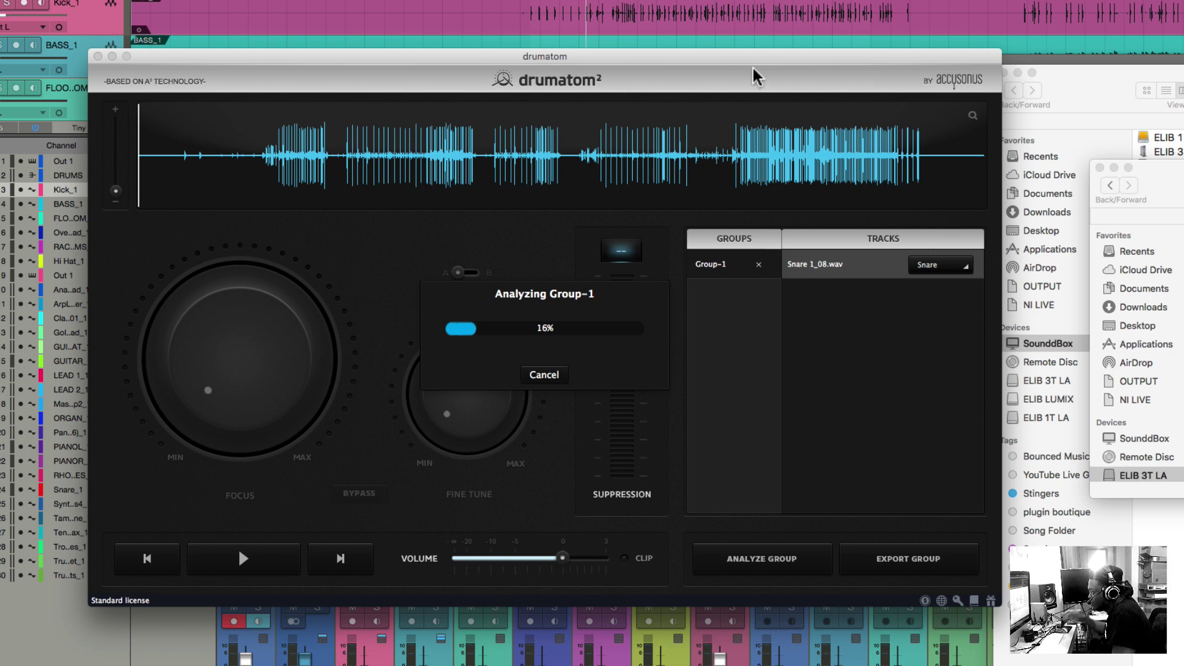
mouse_move(752, 65)
left_mouse_down()
mouse_move(735, 80)
mouse_move(800, 50)
mouse_move(742, 49)
mouse_move(755, 52)
left_mouse_up()
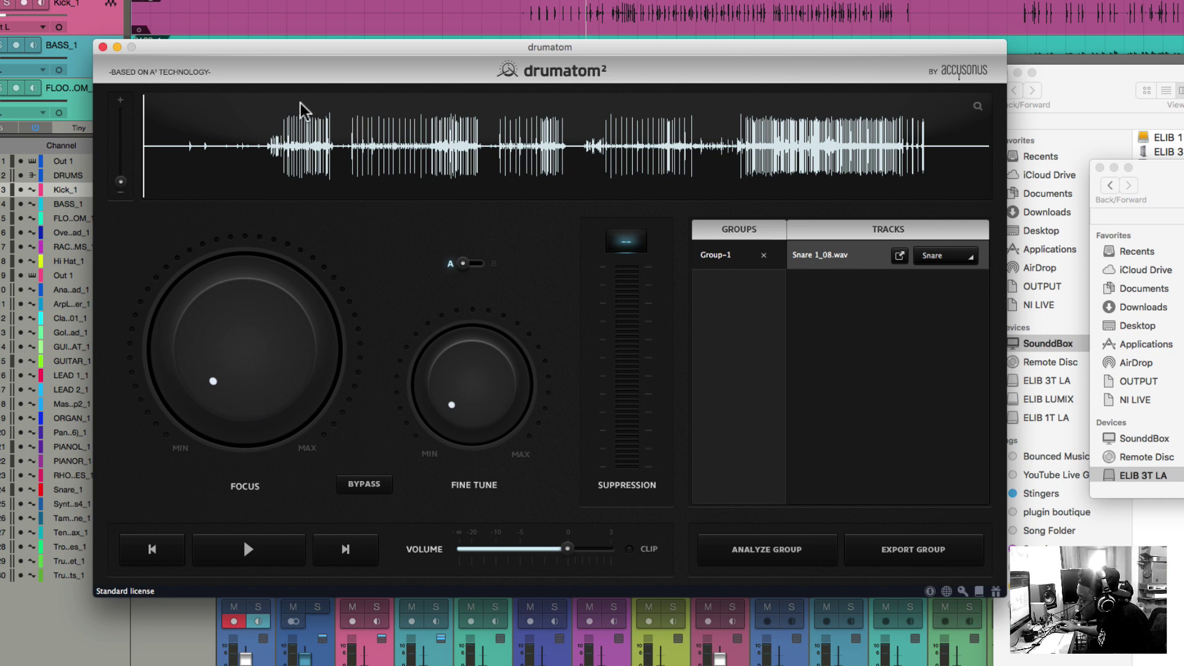
Play the snare from mid-track and raise Focus from about 55% to roughly 68%.
left_click(302, 110)
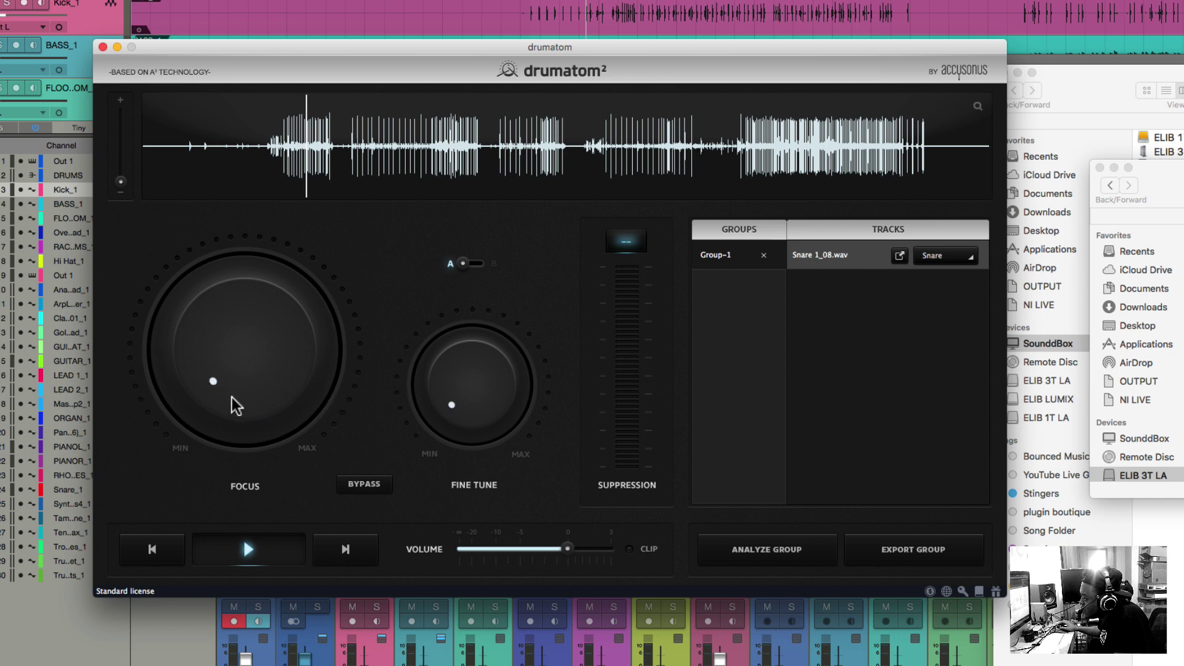
left_click(224, 376)
left_click_drag(225, 375, 222, 304)
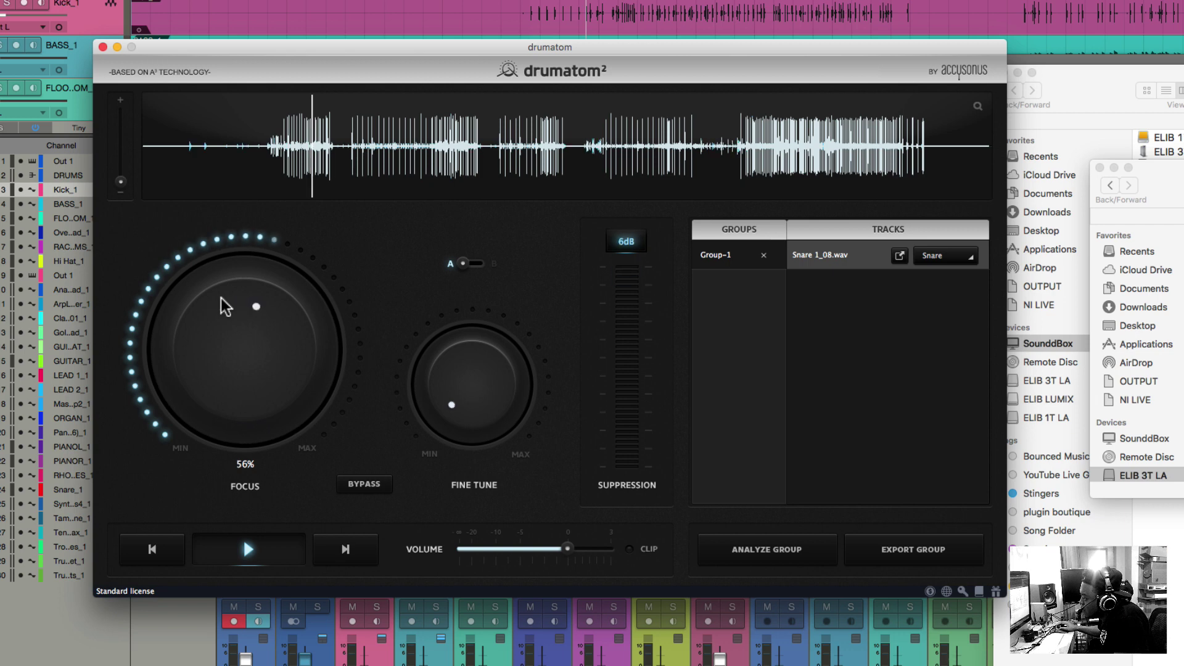
left_click(225, 304)
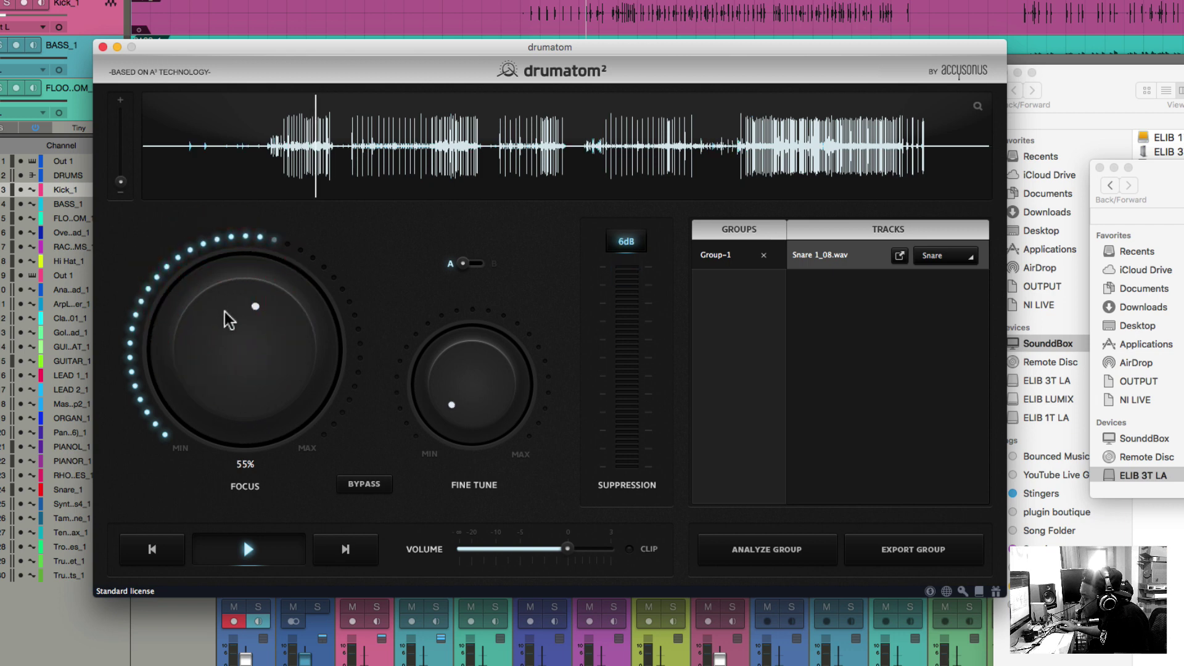
left_click(230, 320)
left_click_drag(230, 318, 228, 274)
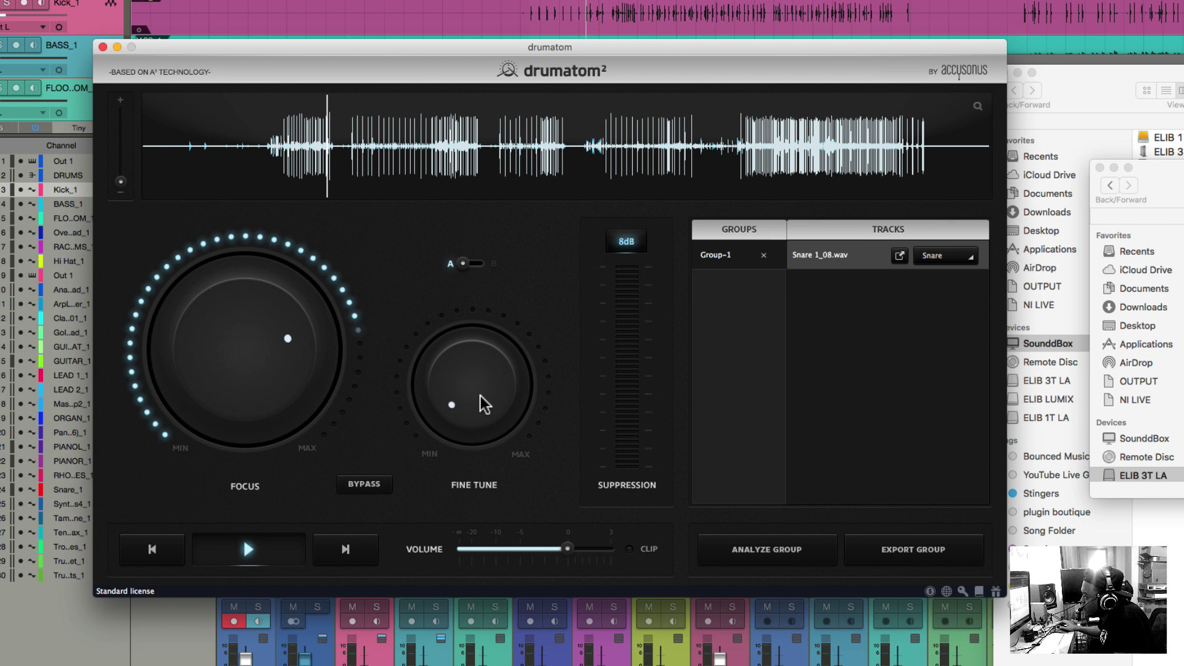
left_click(753, 97)
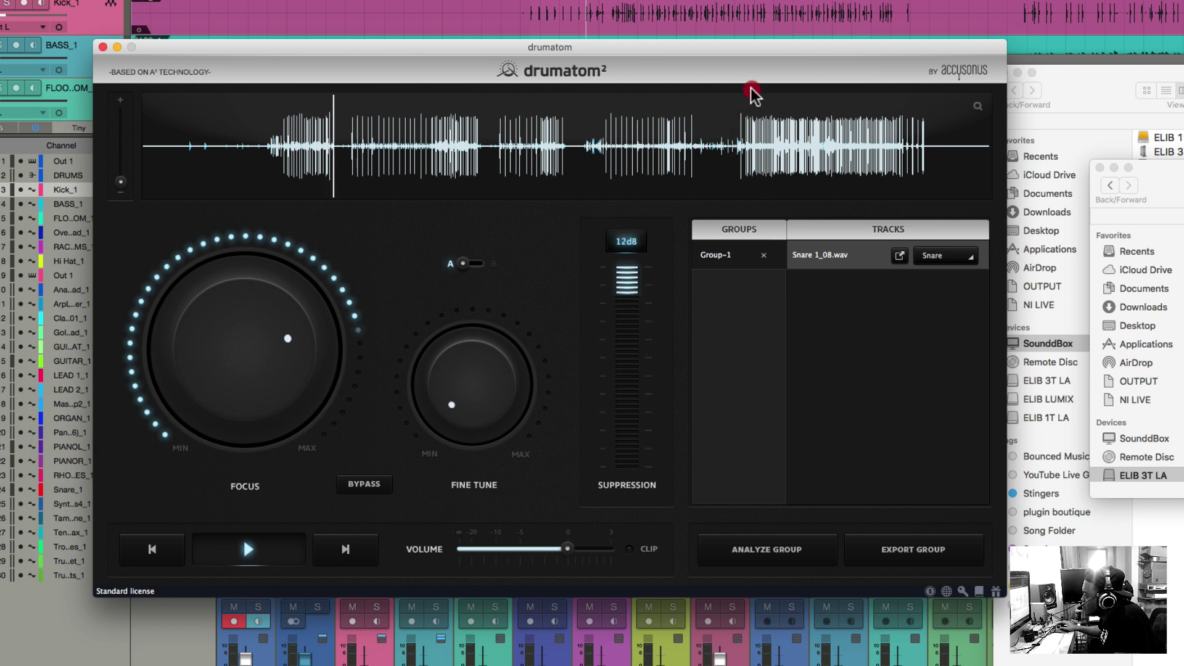
left_click(762, 106)
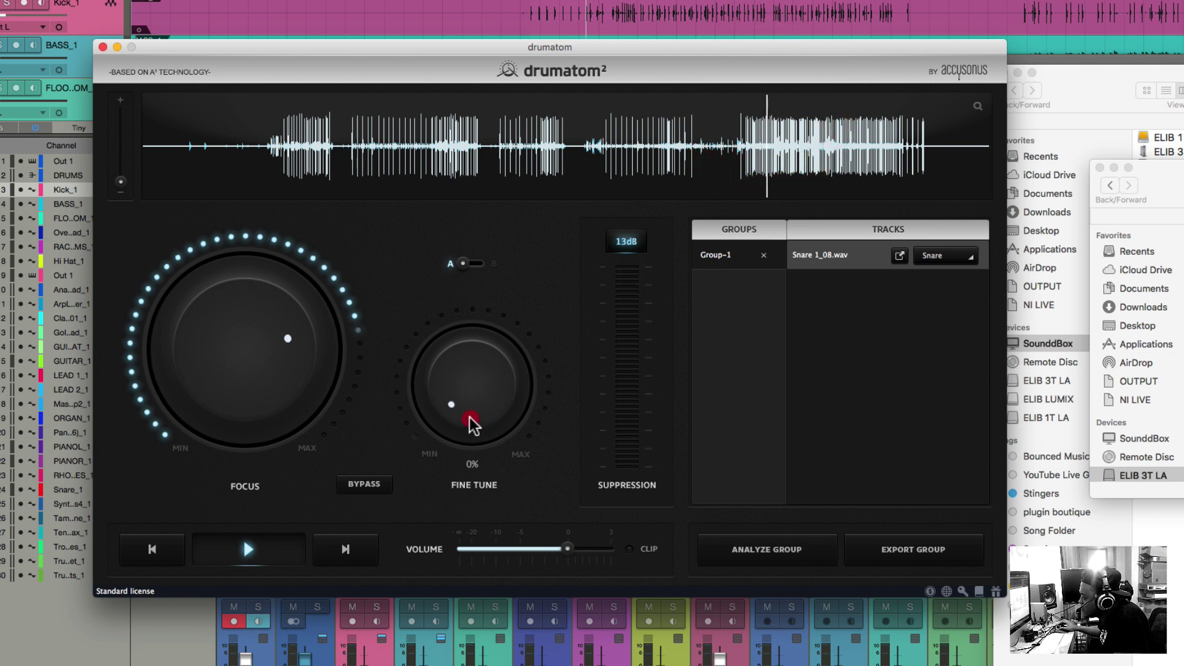
Raise Fine Tune and A/B the processed snare against the bypassed original.
left_click_drag(473, 417, 470, 256)
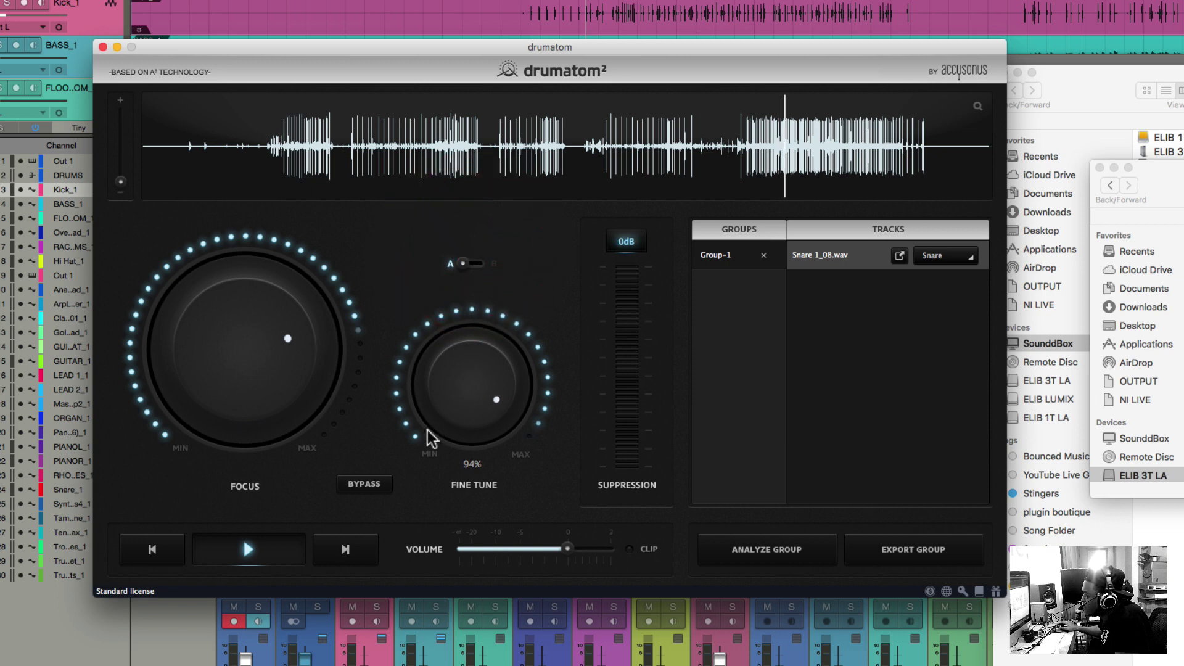
left_click(379, 486)
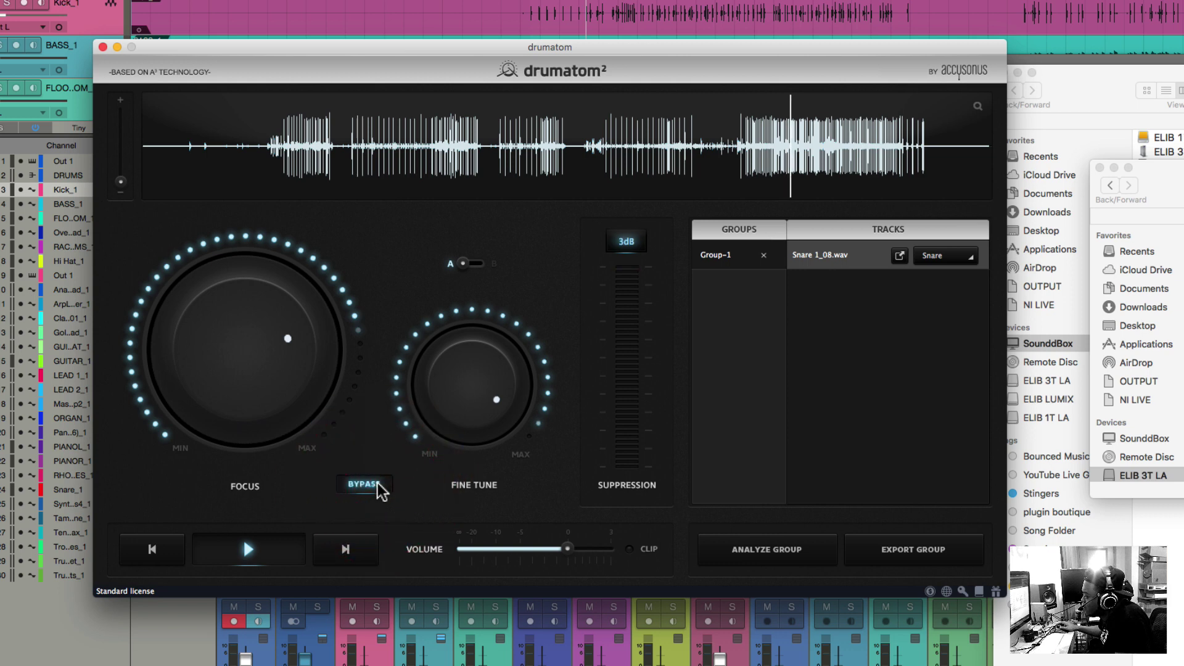
left_click(380, 484)
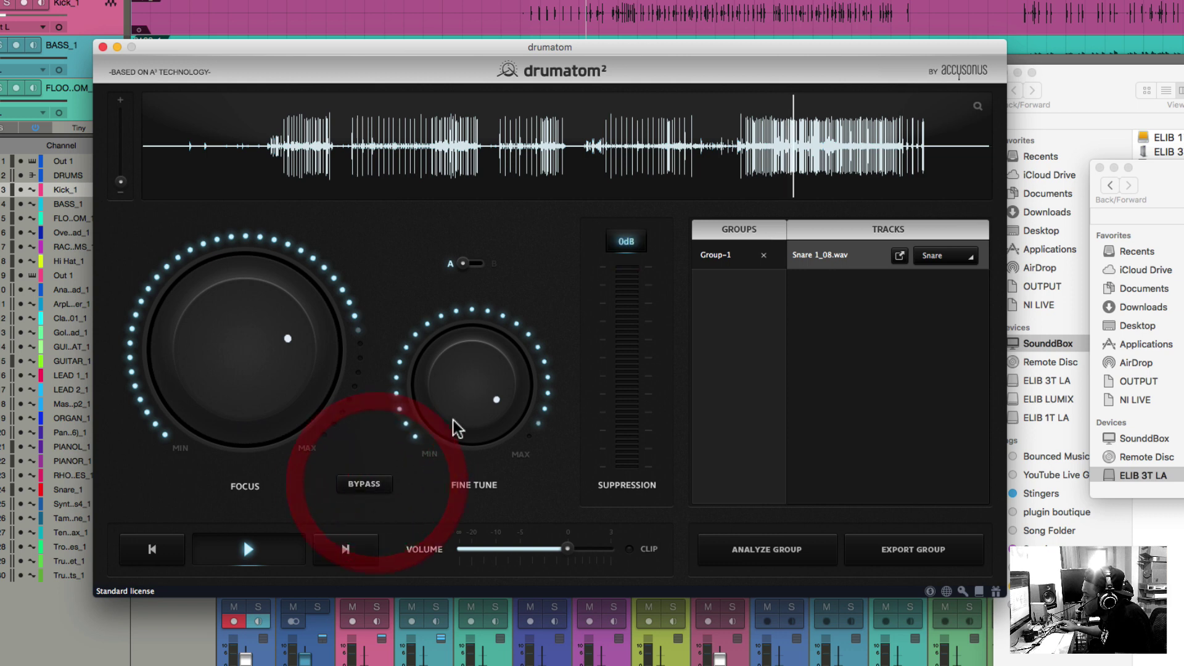
Settle Fine Tune at 59% and lower Focus to 51%.
left_click(463, 395)
left_click_drag(464, 395, 464, 435)
left_click_drag(298, 362, 298, 426)
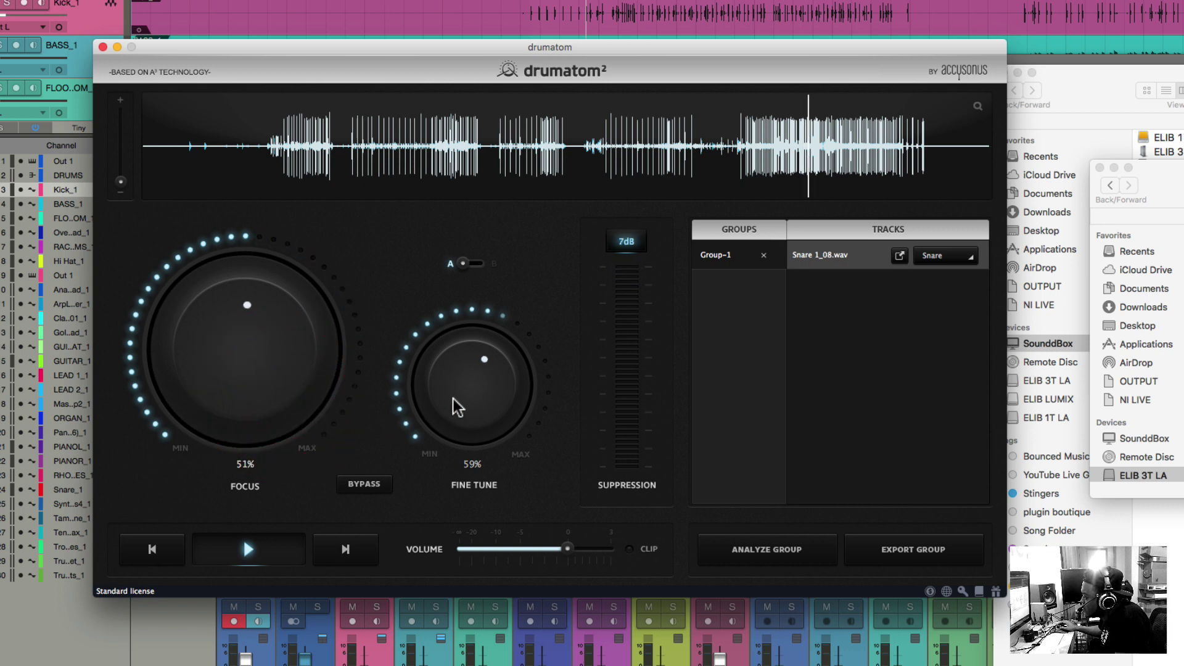
Retune Focus and Fine Tune, then replay an earlier section at about 14 dB suppression.
left_click_drag(457, 404, 666, 475)
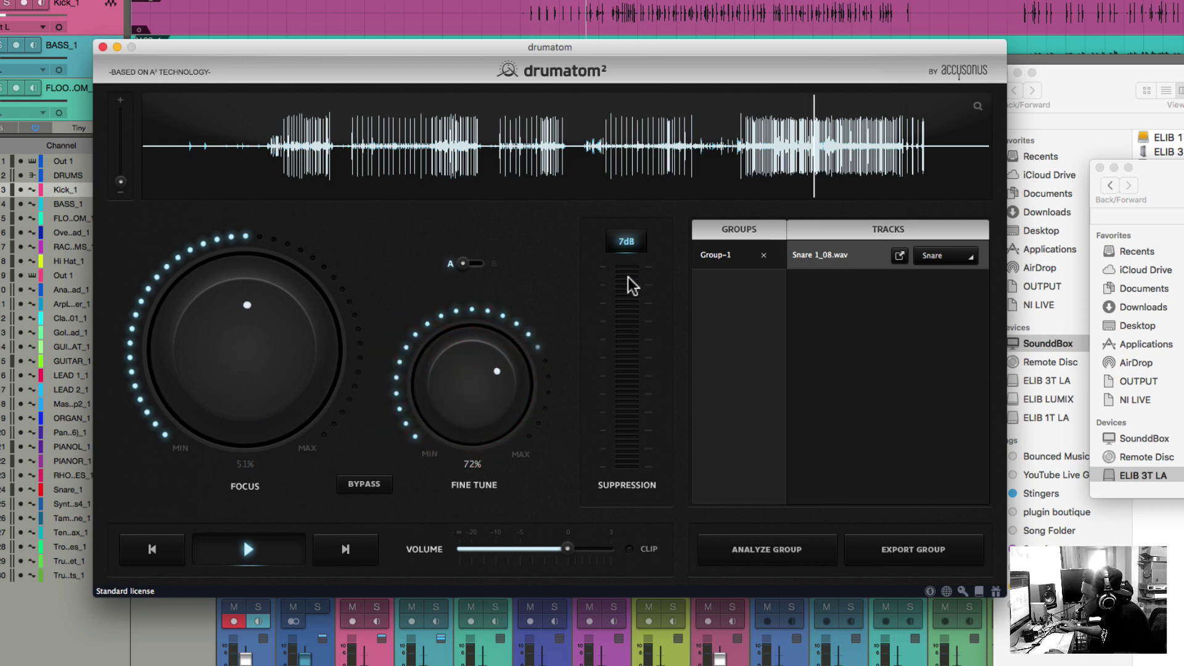
key("space")
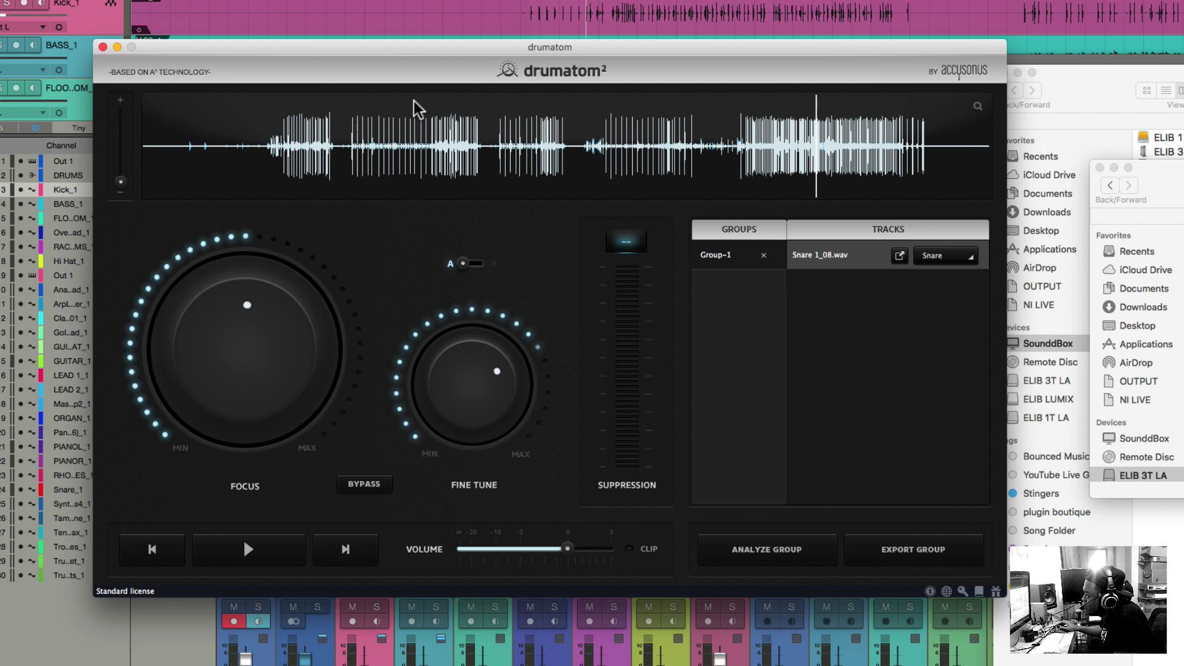
left_click(390, 108)
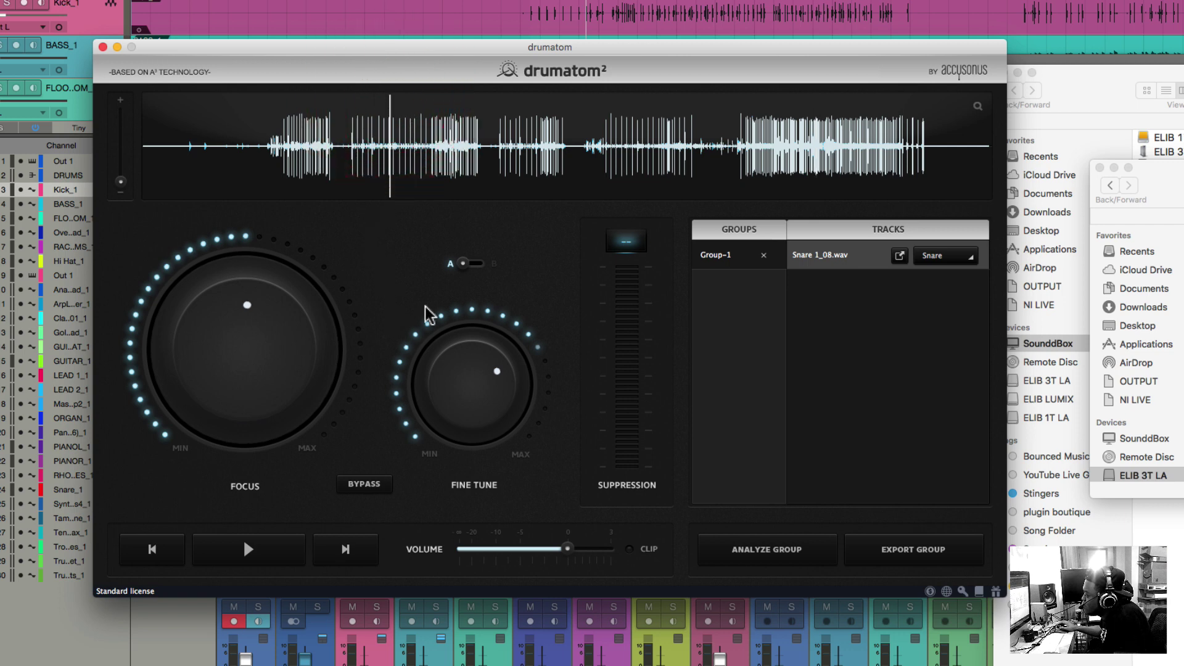
left_click(624, 240)
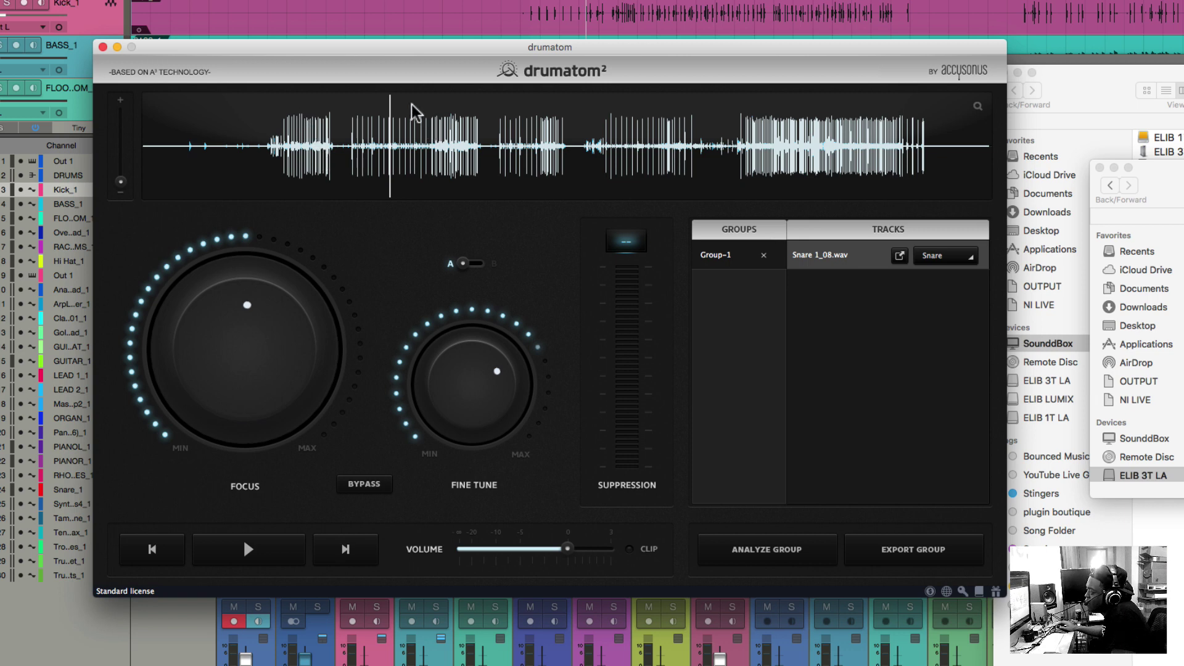
key("space")
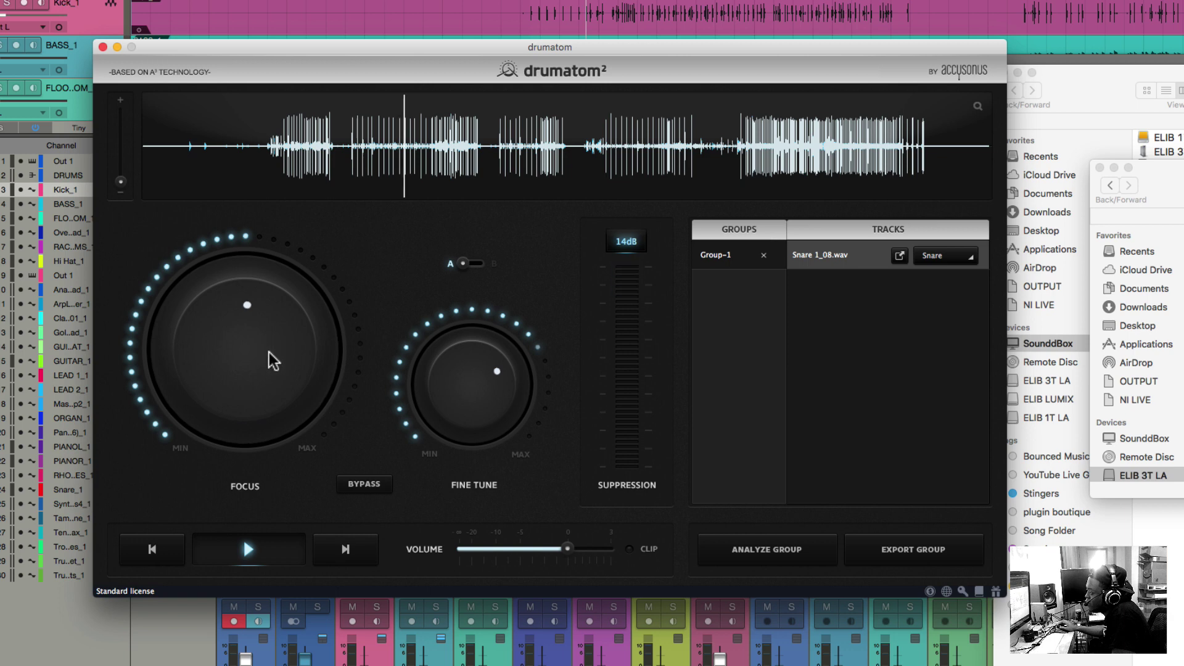
Adjust the knobs while listening, landing at Focus 77% and Fine Tune 30%.
left_click_drag(266, 343, 259, 294)
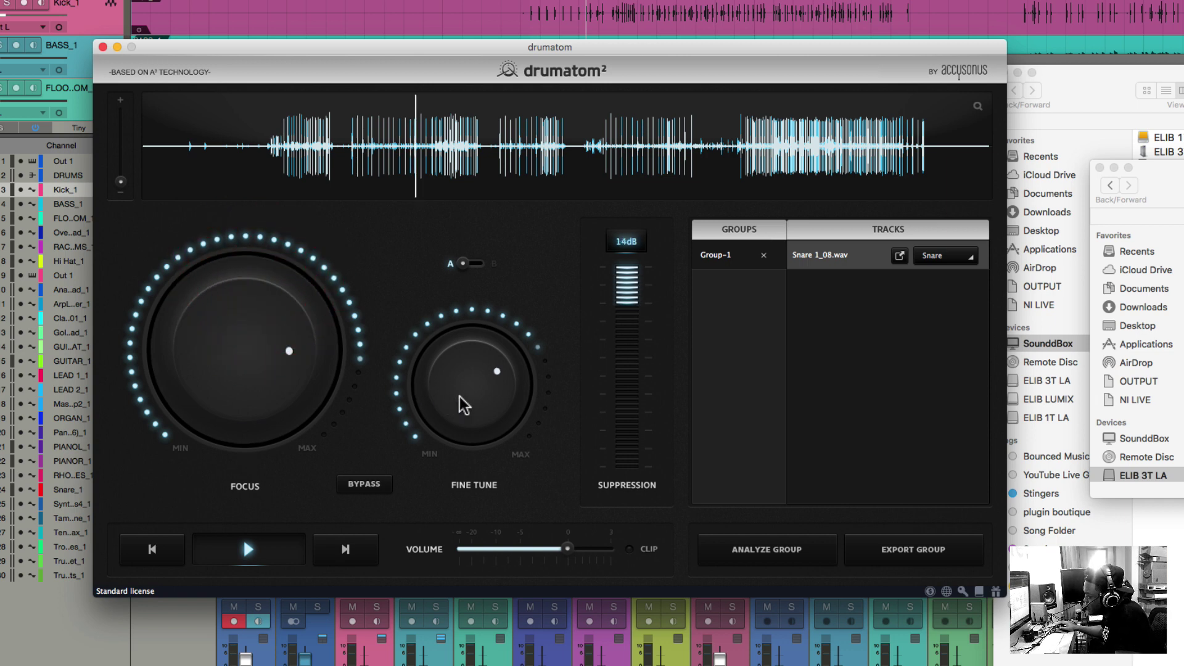
left_click_drag(468, 395, 468, 423)
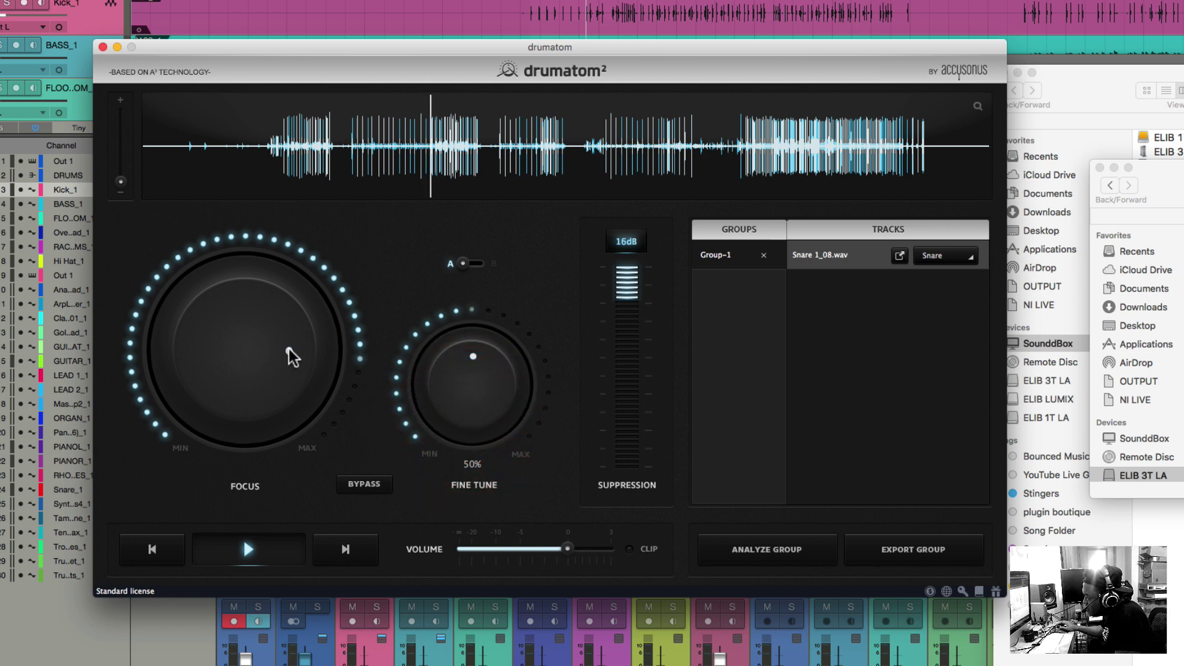
left_click_drag(277, 349, 278, 354)
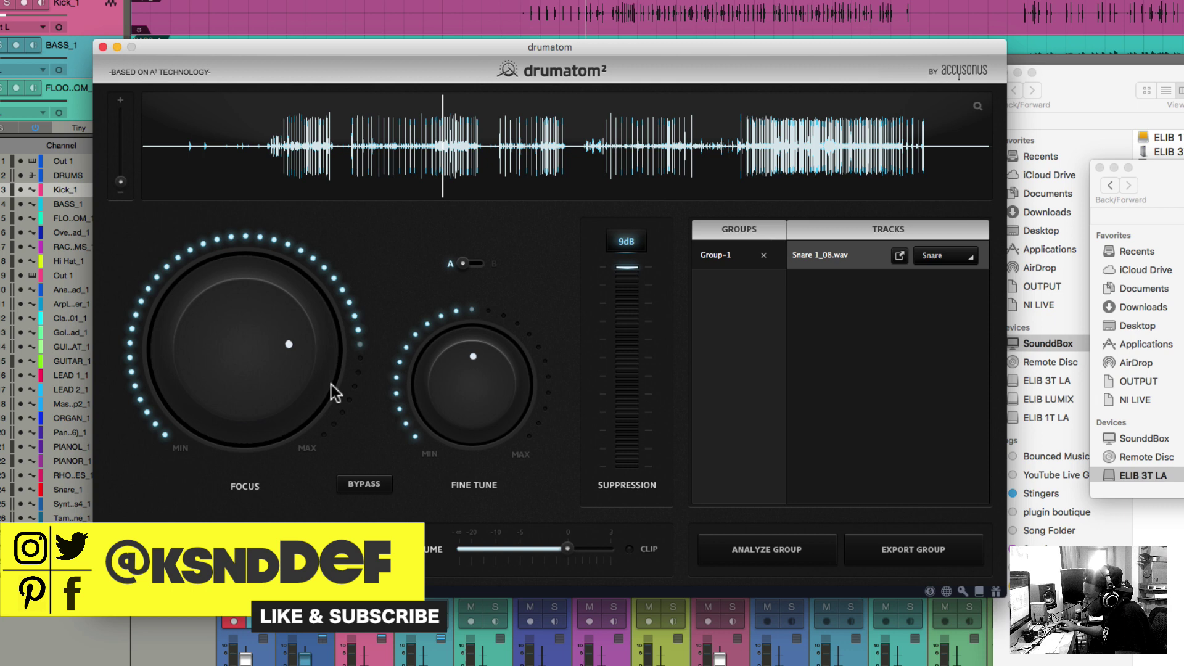
mouse_move(272, 363)
left_mouse_down()
mouse_move(275, 376)
mouse_move(412, 375)
mouse_move(442, 353)
mouse_move(450, 426)
left_mouse_up()
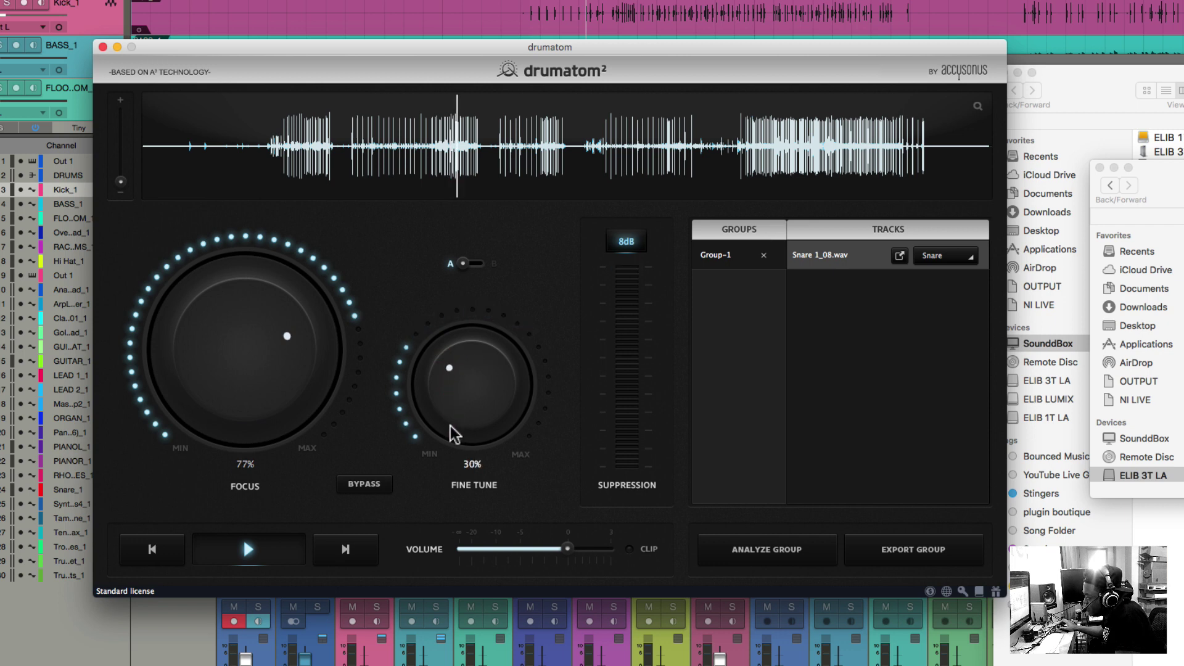
A/B the snare with Bypass, then raise Fine Tune to 40% for about 16 dB suppression.
left_click(450, 429)
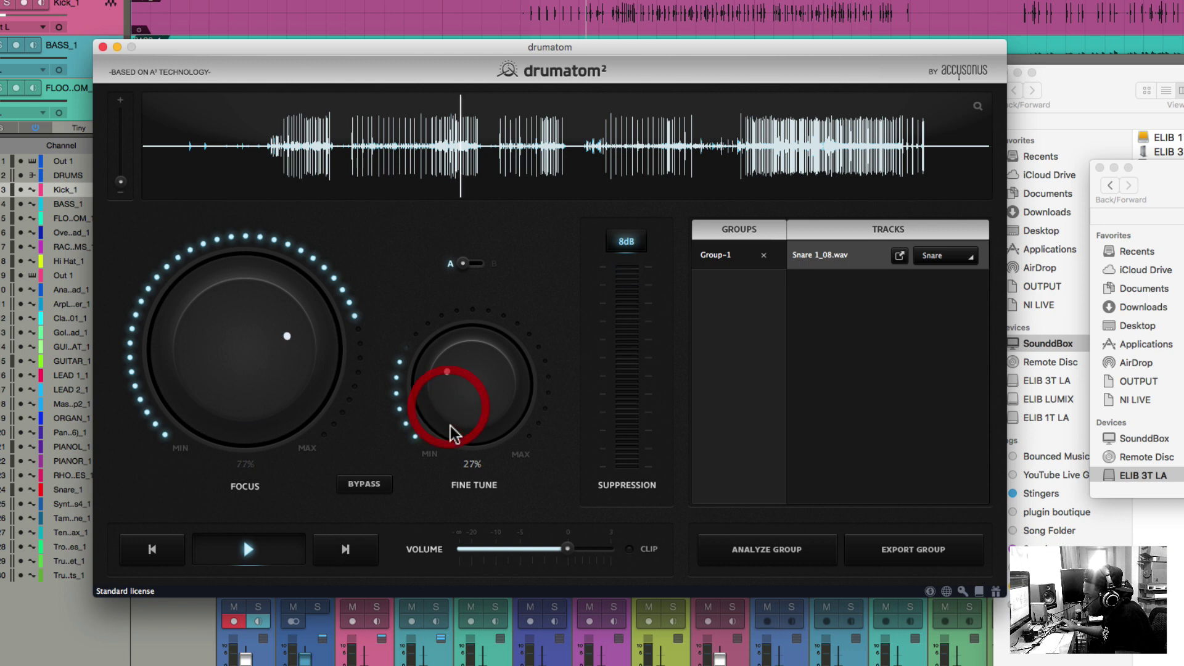
left_click(369, 492)
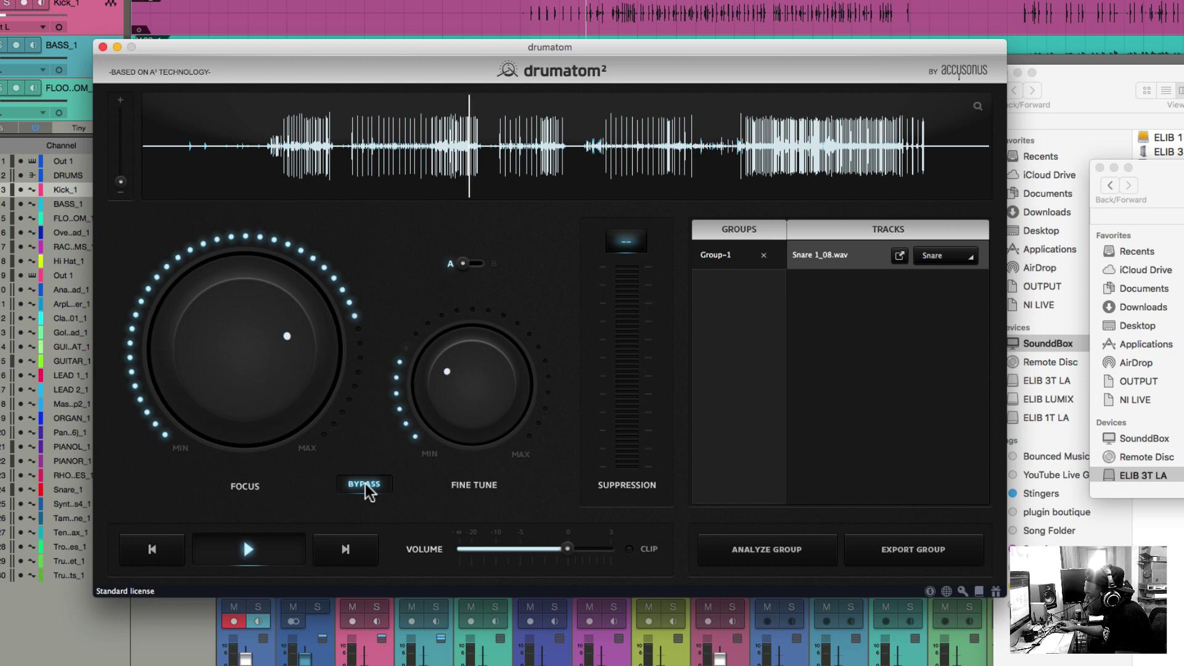
left_click(365, 485)
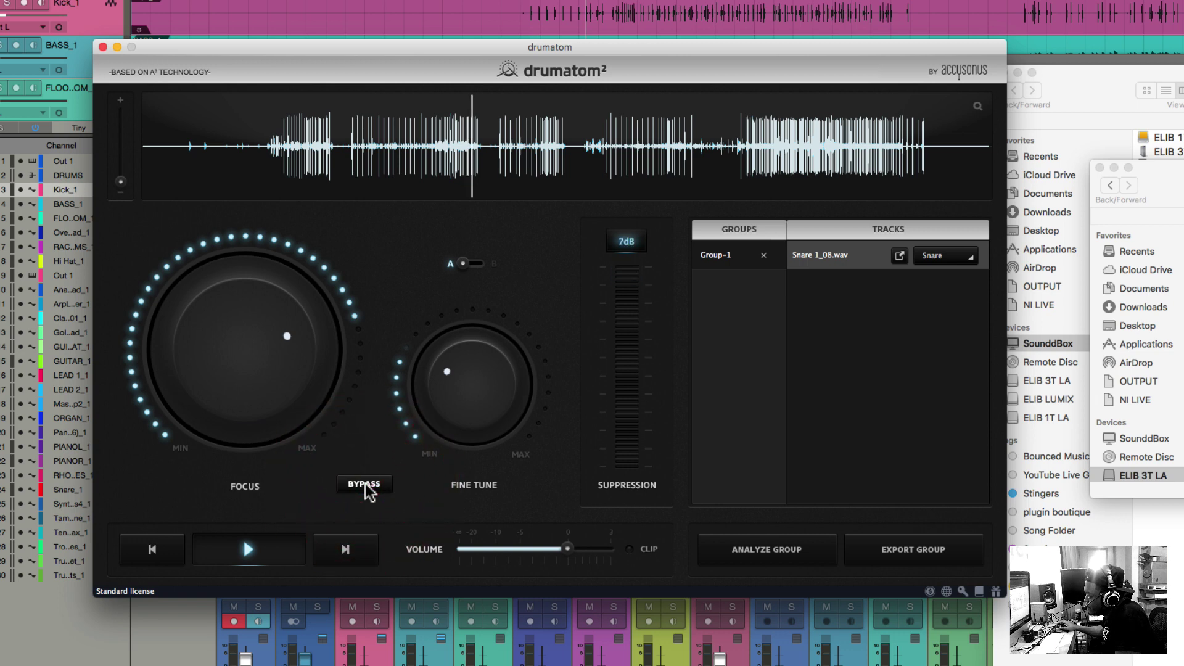
left_click_drag(446, 403, 444, 384)
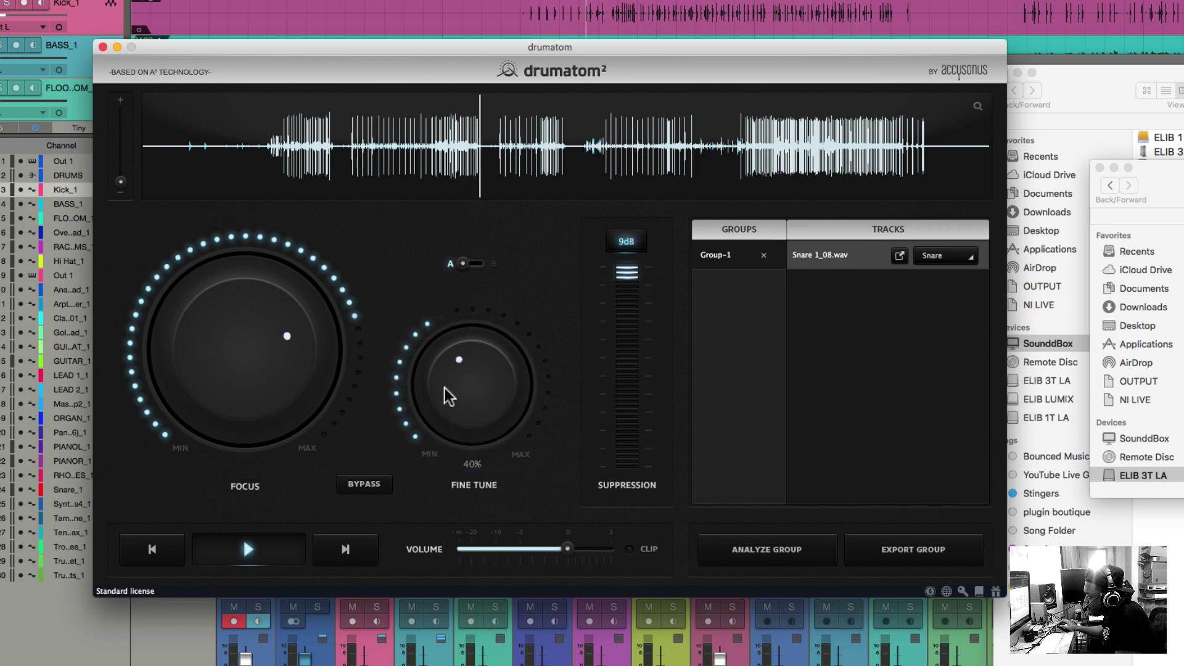
Restart playback from an earlier passage and lower setting A's Focus to about 63%.
left_click(443, 105)
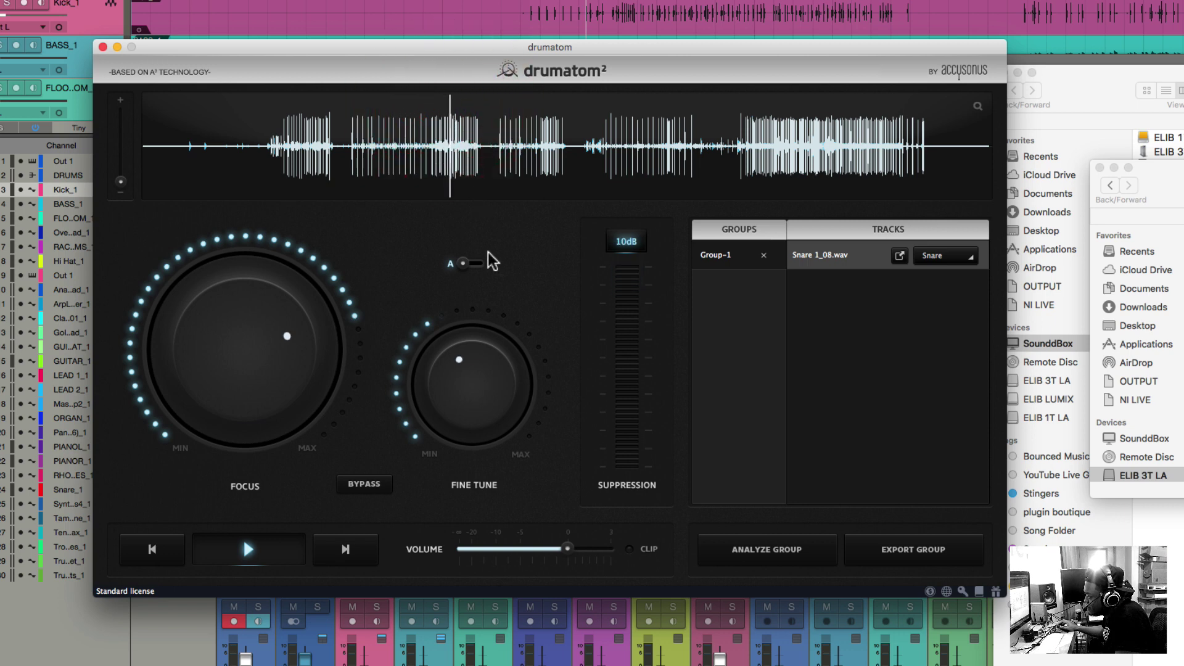
key("space")
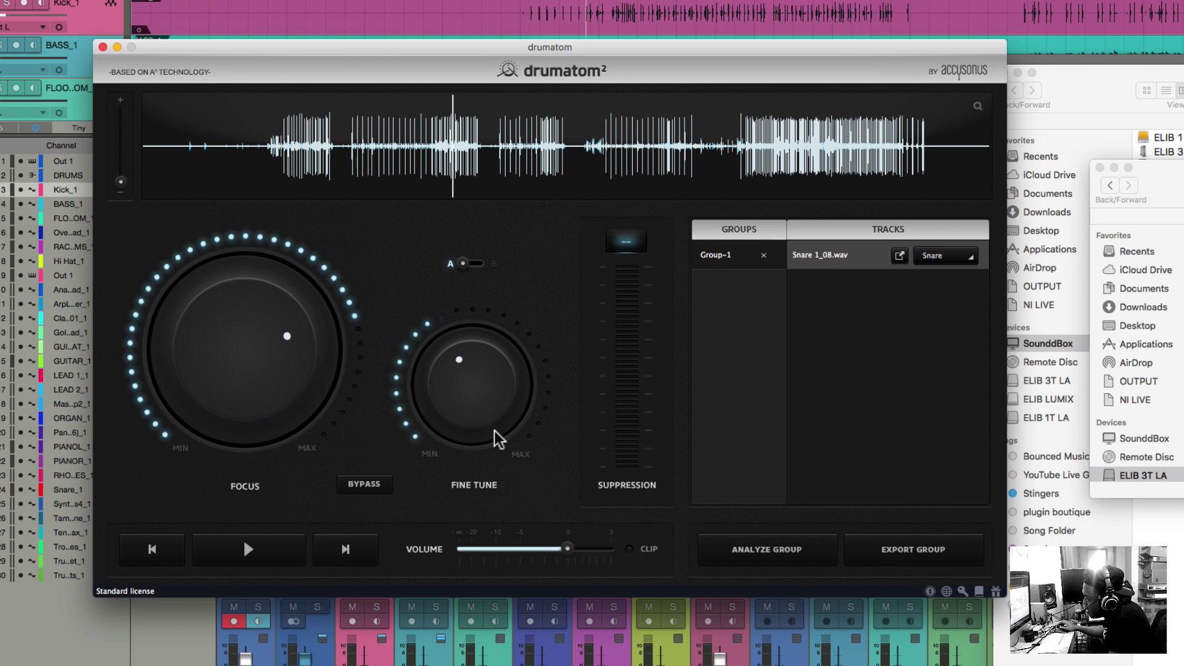
key("space")
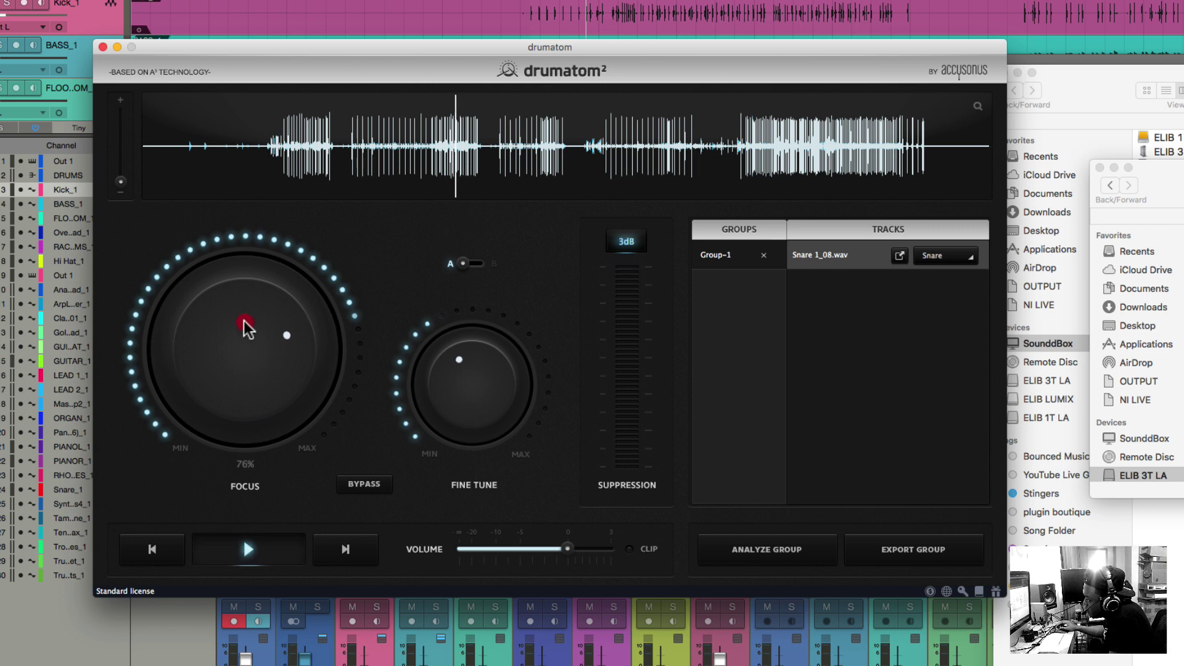
mouse_move(244, 321)
left_mouse_down()
mouse_move(242, 335)
mouse_move(266, 321)
left_mouse_up()
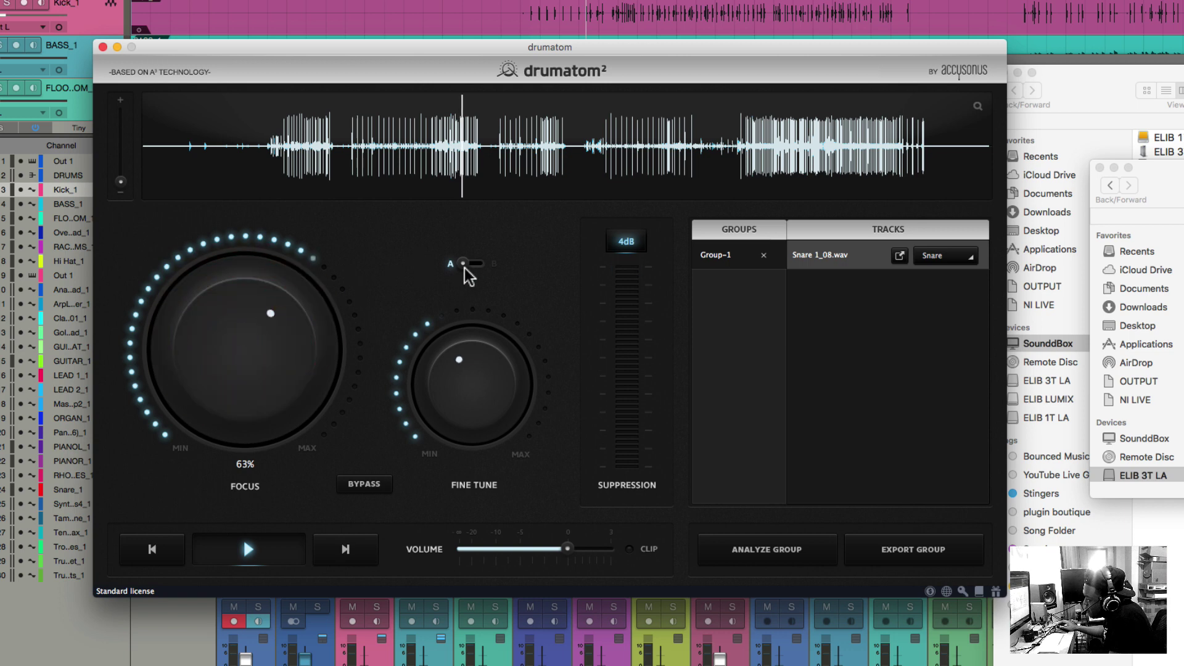
Switch to setting B and begin shaping it, bringing Fine Tune to about 42%.
left_click(464, 264)
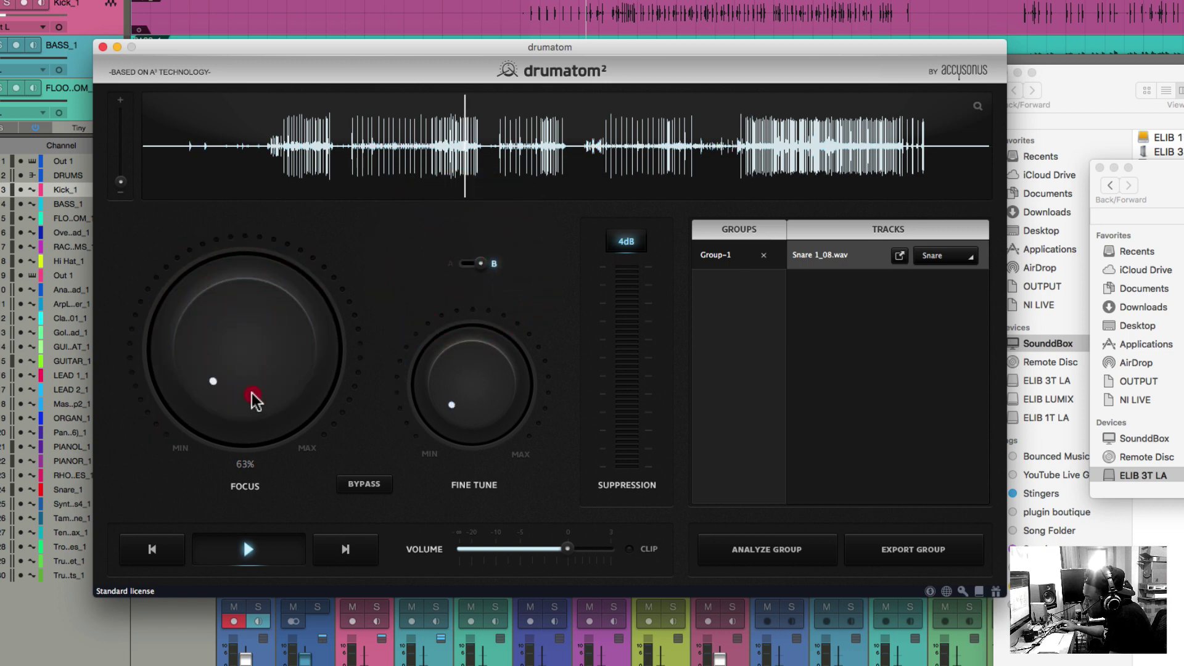
left_click_drag(253, 399, 468, 426)
left_click_drag(477, 360, 469, 327)
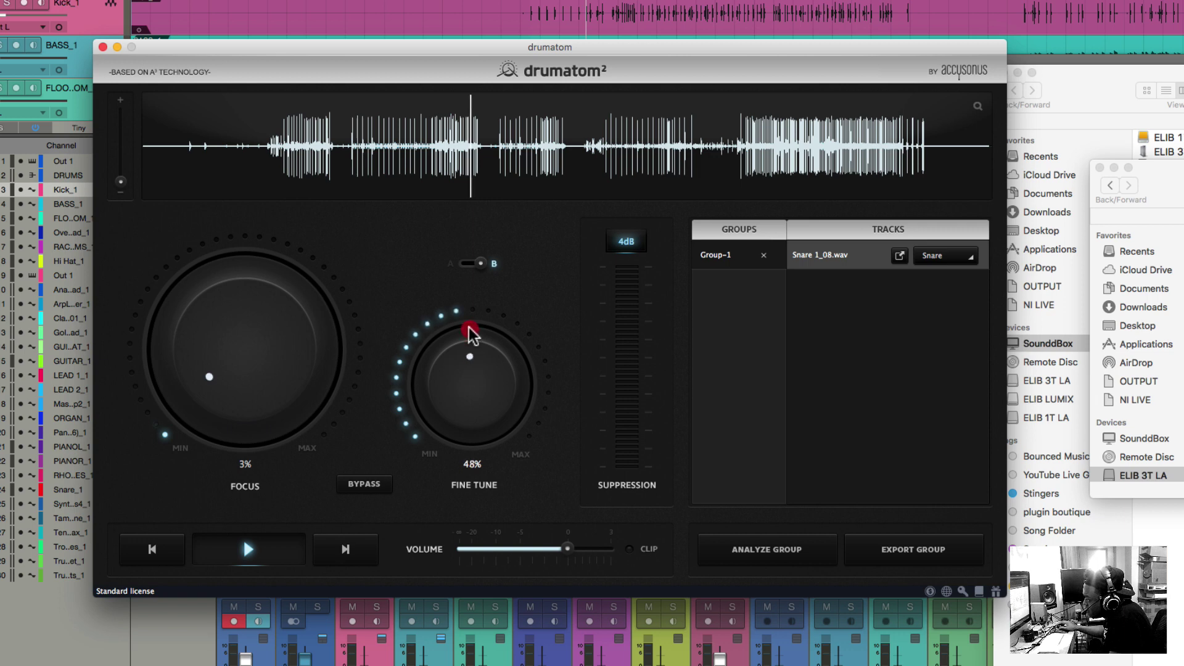
left_click_drag(265, 372, 265, 293)
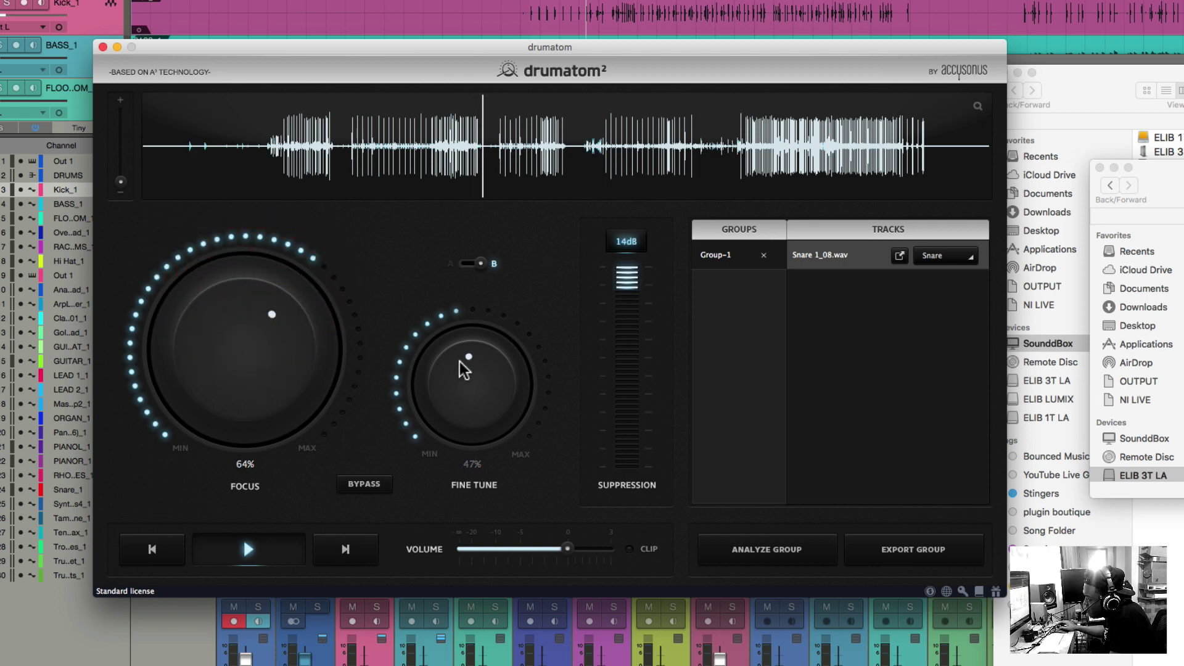
left_click_drag(457, 370, 457, 378)
Play a later passage and finish B with Focus at 100% and Fine Tune near 70%.
left_click(627, 102)
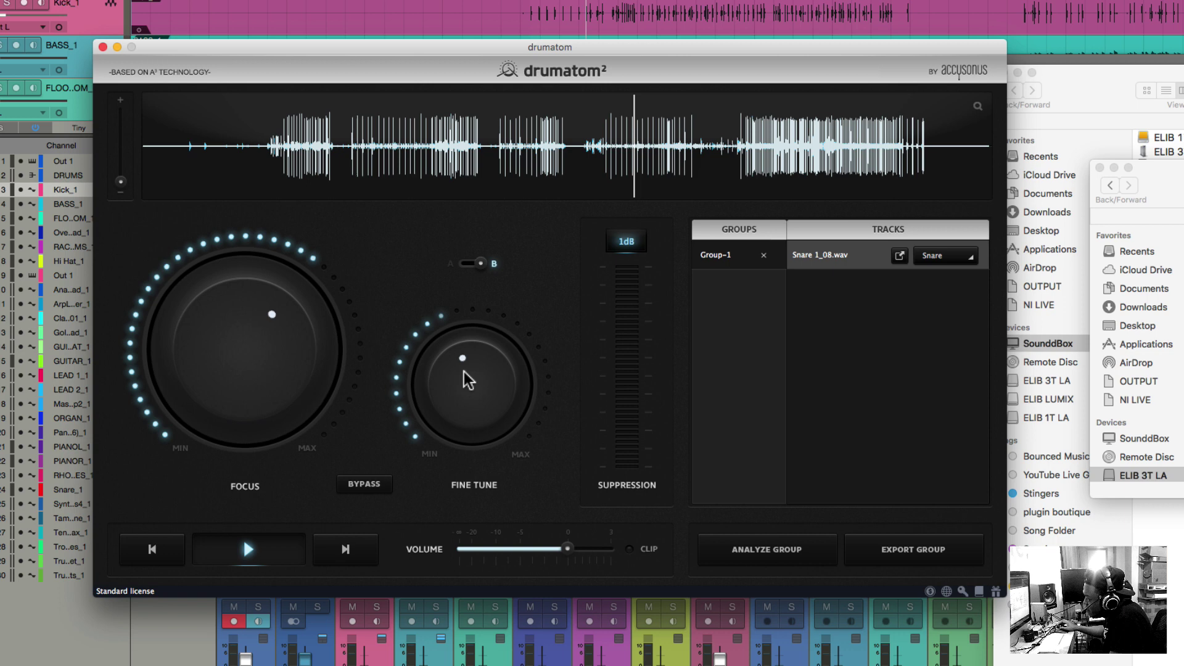
left_click(467, 324)
left_click_drag(467, 324, 465, 302)
left_click_drag(281, 299, 272, 265)
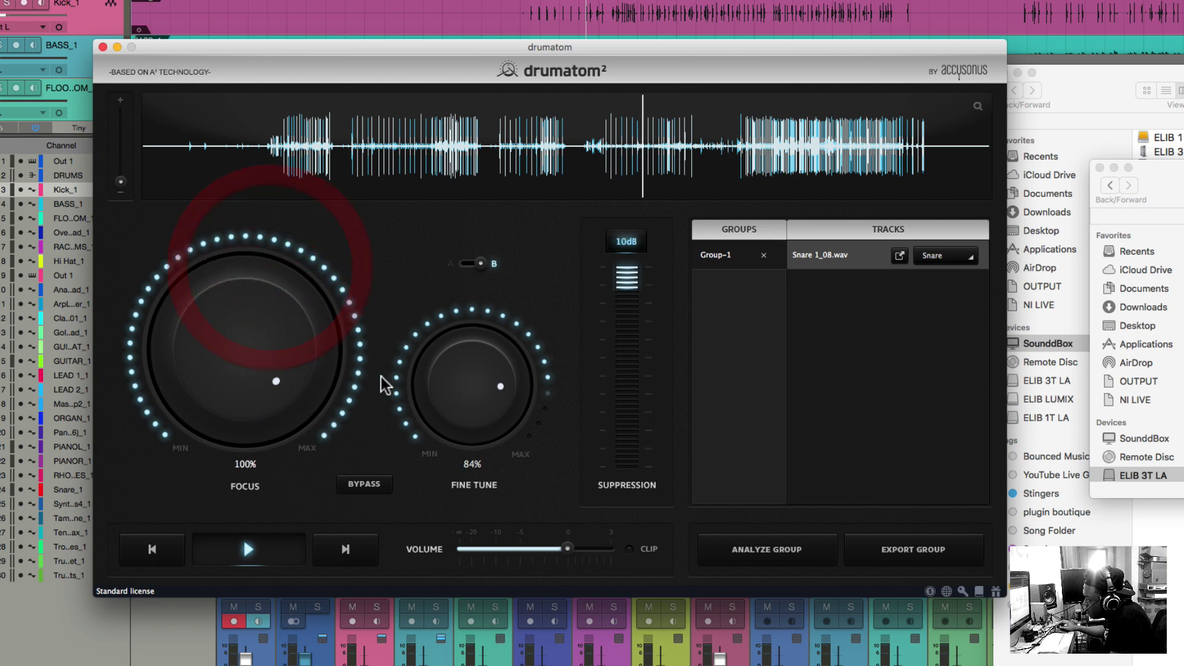
mouse_move(476, 375)
left_mouse_down()
mouse_move(474, 404)
mouse_move(476, 383)
mouse_move(476, 405)
mouse_move(478, 386)
mouse_move(485, 393)
left_mouse_up()
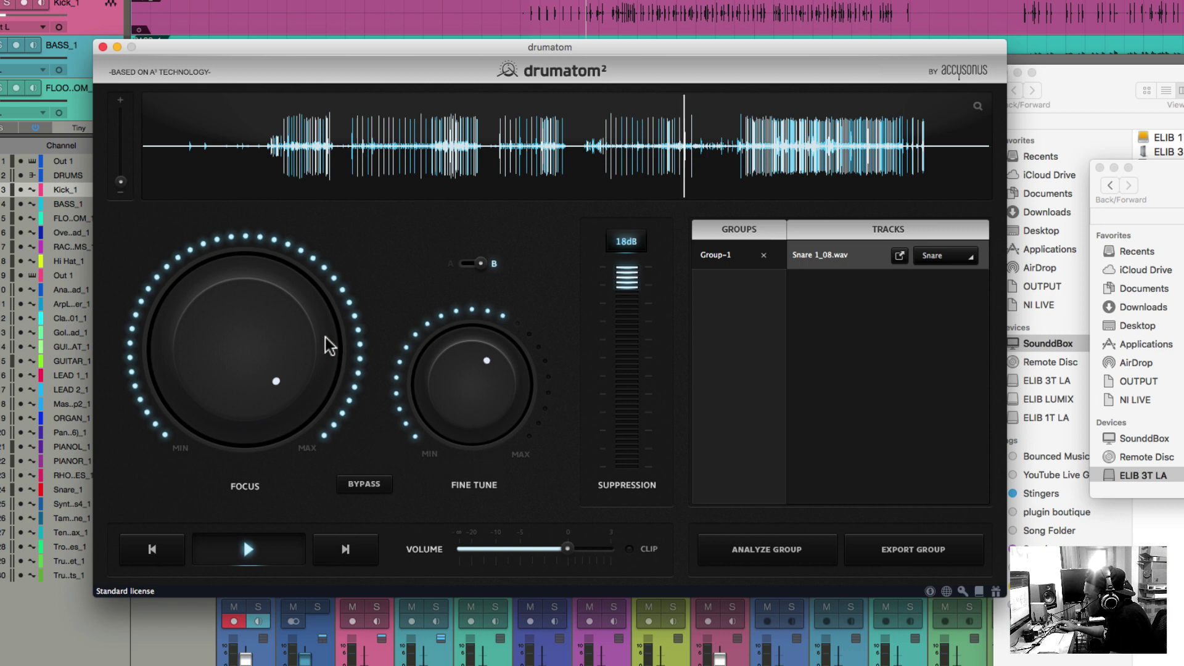
left_click(476, 263)
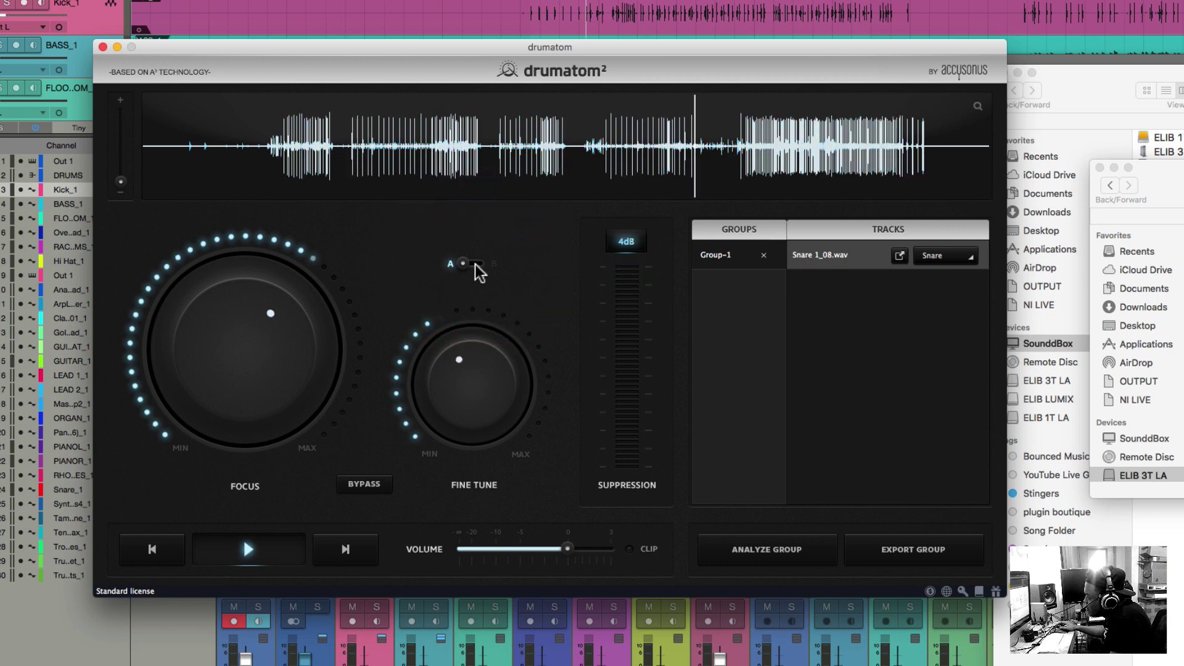
left_click(759, 101)
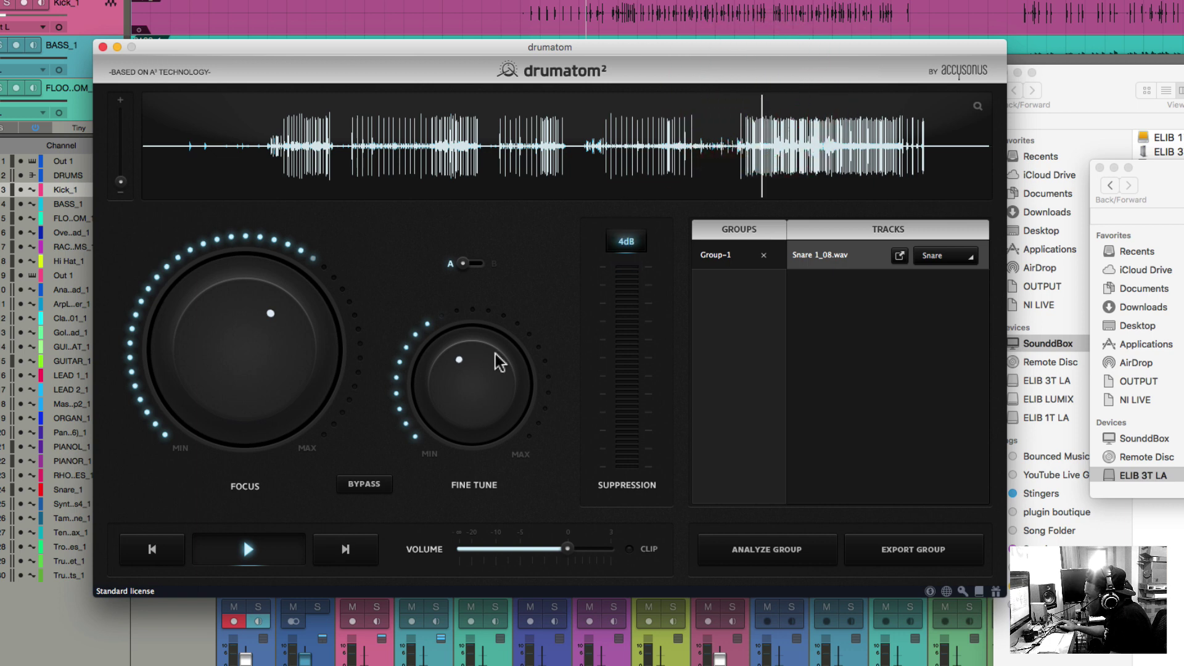
left_click(468, 264)
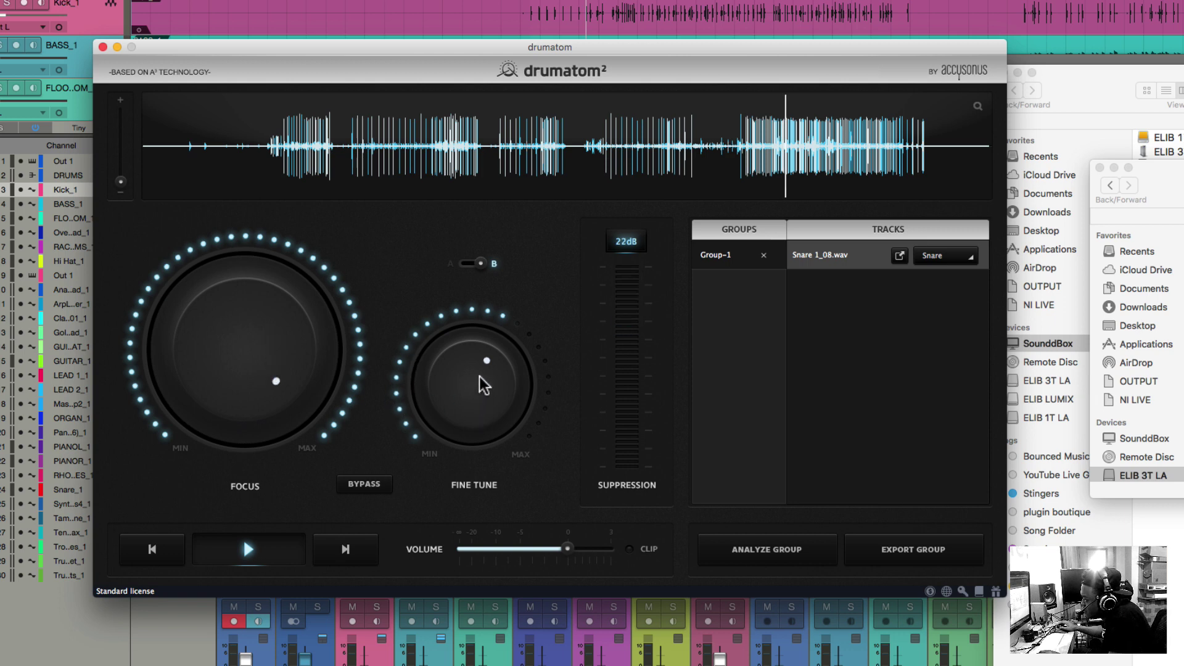
mouse_move(479, 373)
left_mouse_down()
mouse_move(477, 390)
mouse_move(475, 335)
mouse_move(478, 364)
mouse_move(518, 377)
left_mouse_up()
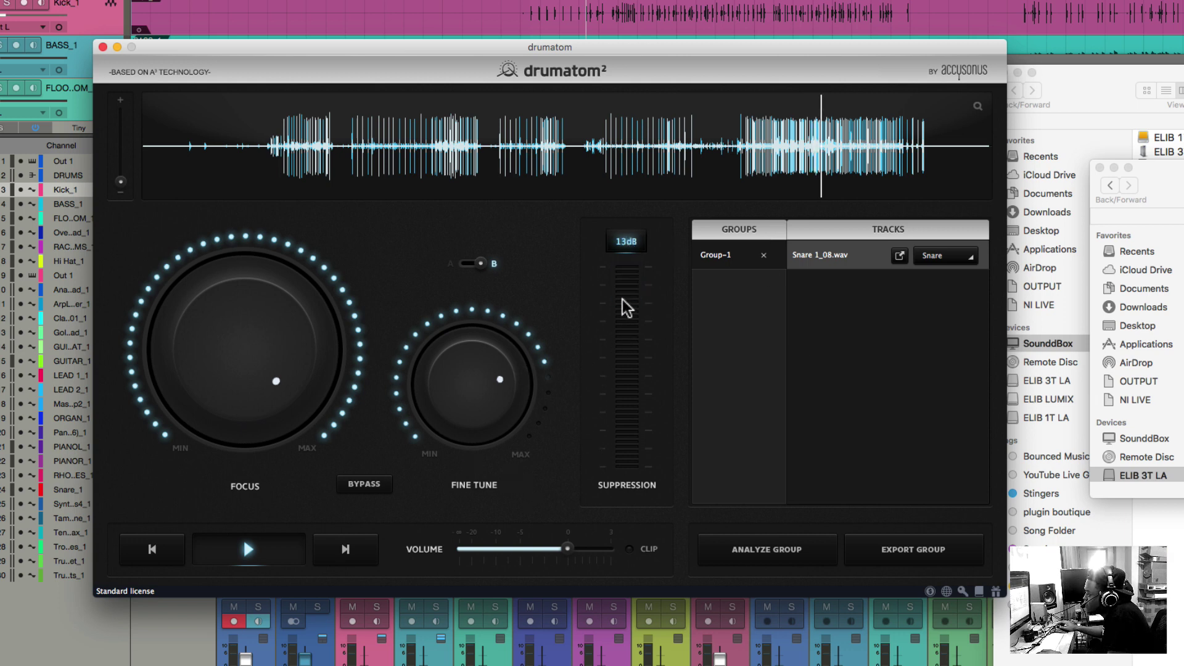
Replay a later part of the snare and nudge B's Fine Tune to about 76%.
left_click(121, 179)
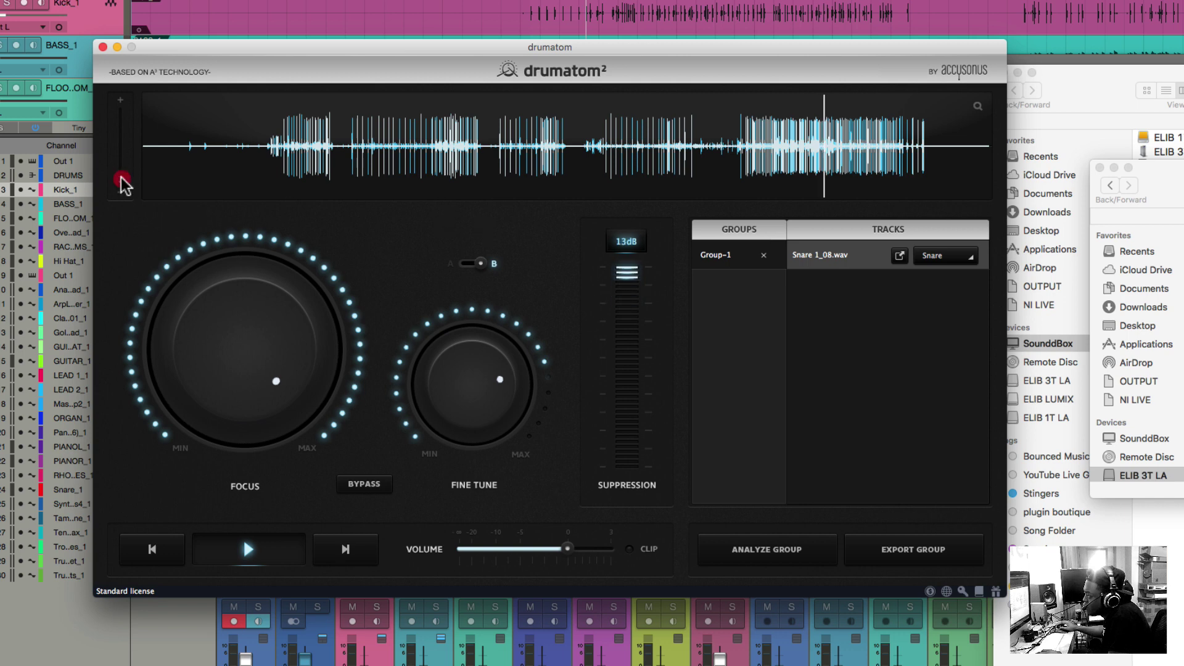
left_click_drag(121, 177, 121, 129)
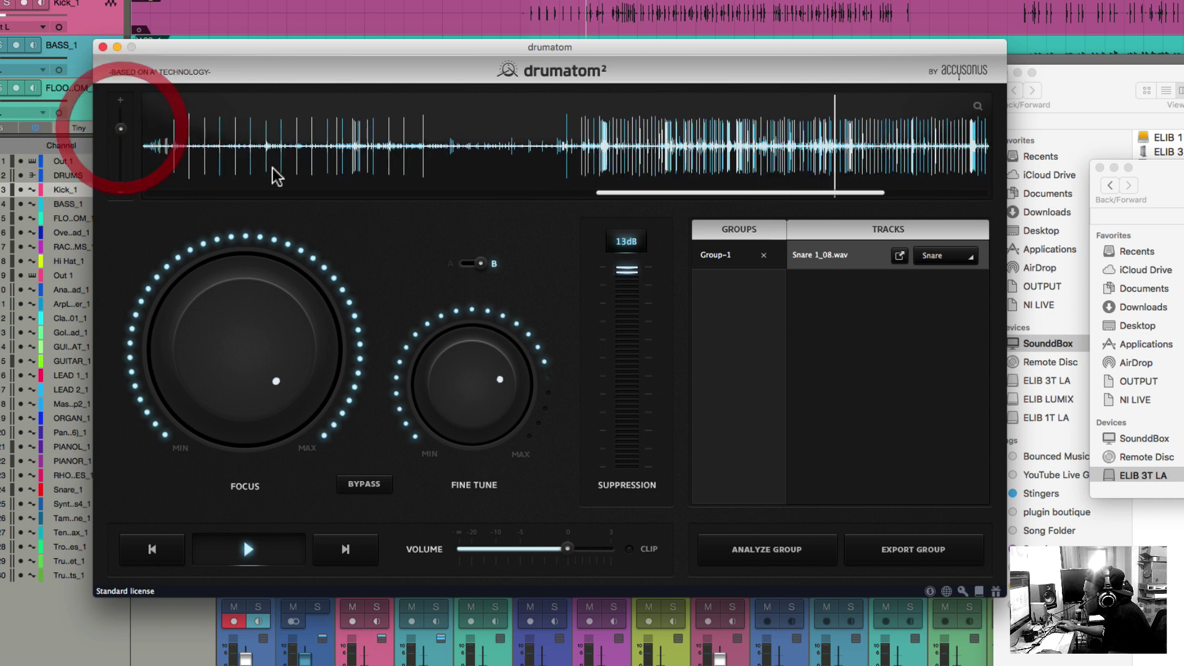
key("space")
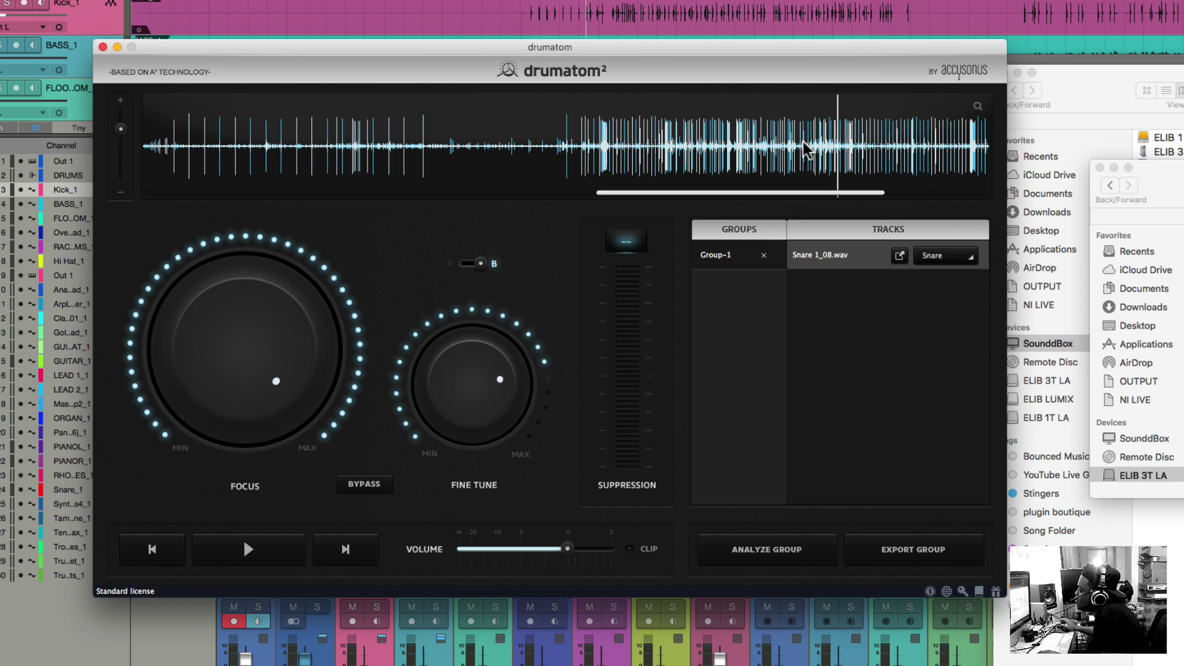
left_click(845, 106)
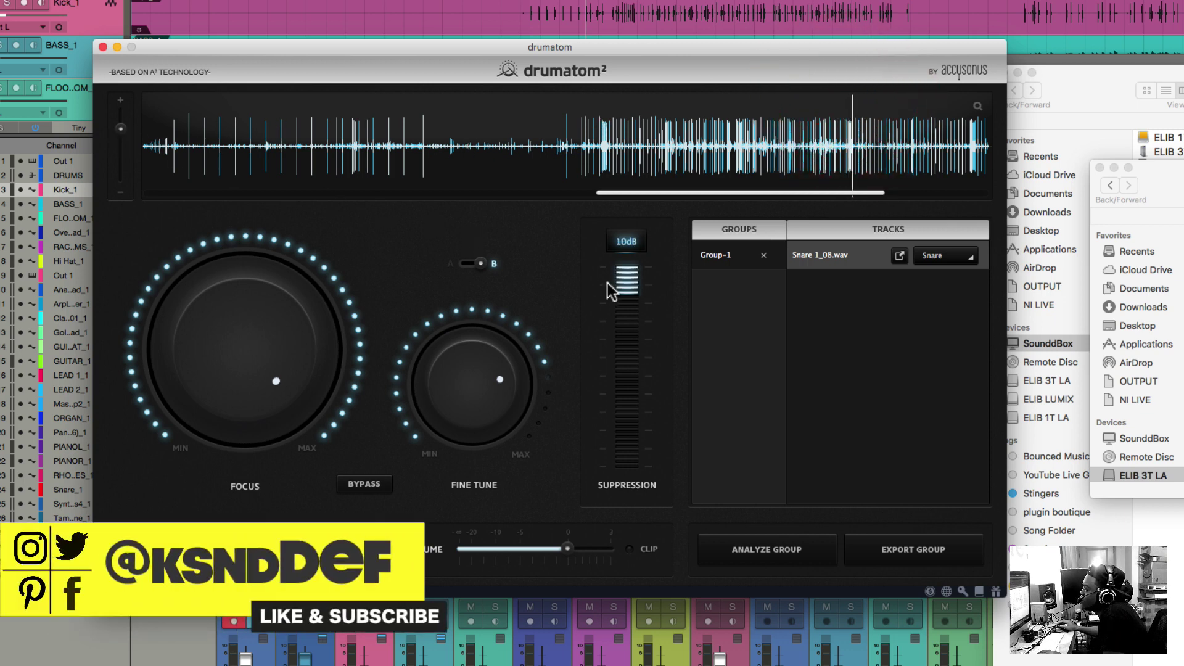
left_click_drag(484, 382, 486, 384)
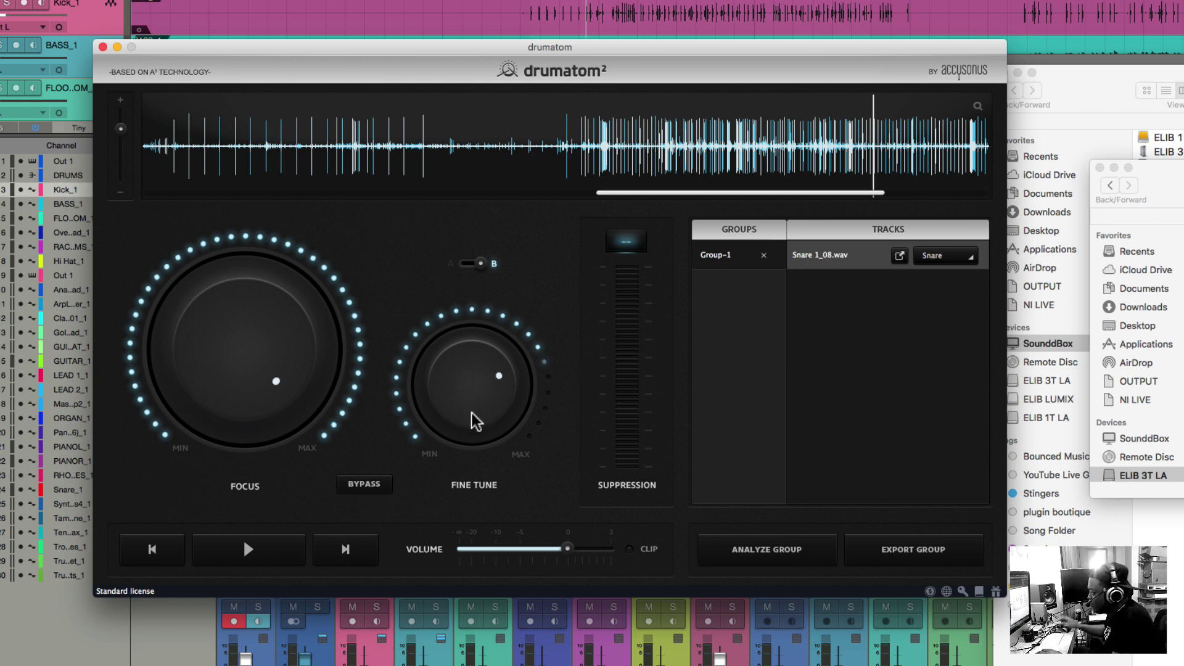
Play the snare track while lowering Fine Tune to about 60%, then stop.
key("space")
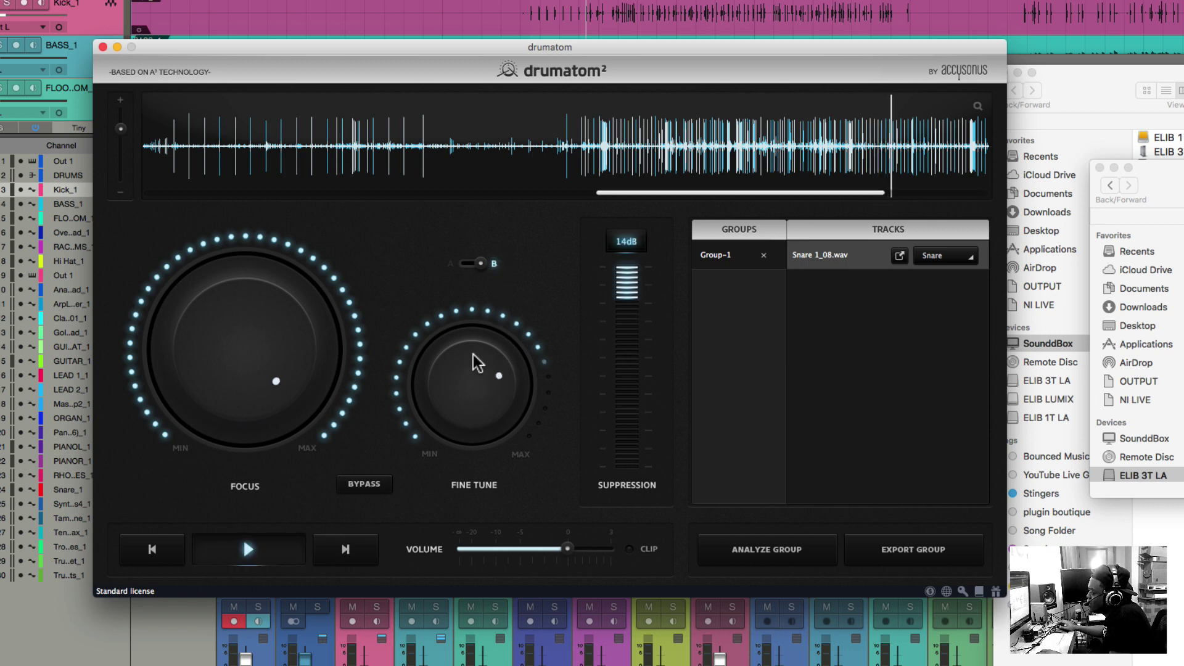
mouse_move(484, 365)
left_mouse_down()
mouse_move(482, 401)
mouse_move(479, 363)
left_mouse_up()
key("space")
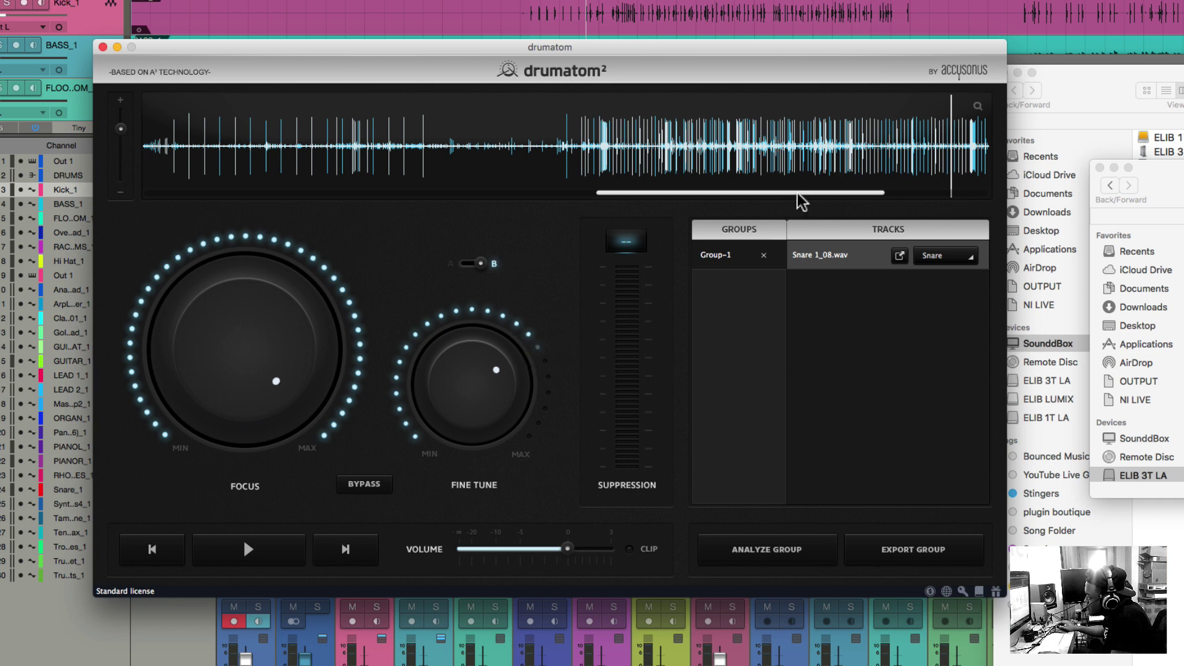
Scroll the overview right and audition the busier later snare passage.
left_click_drag(751, 191, 813, 192)
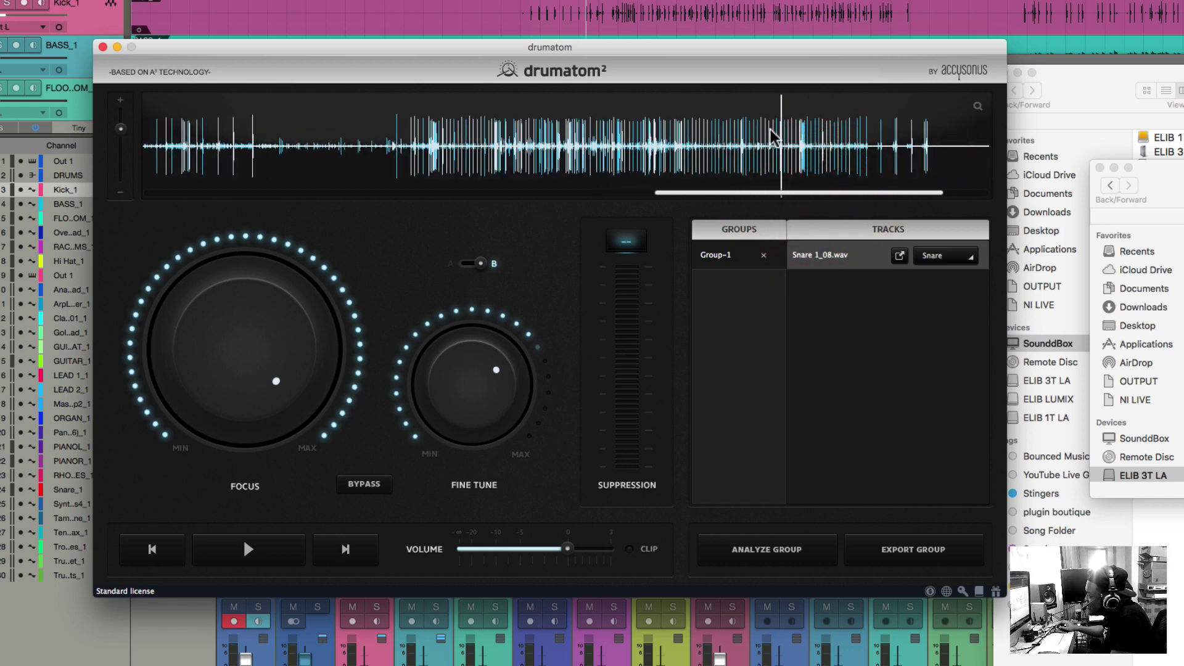
key("space")
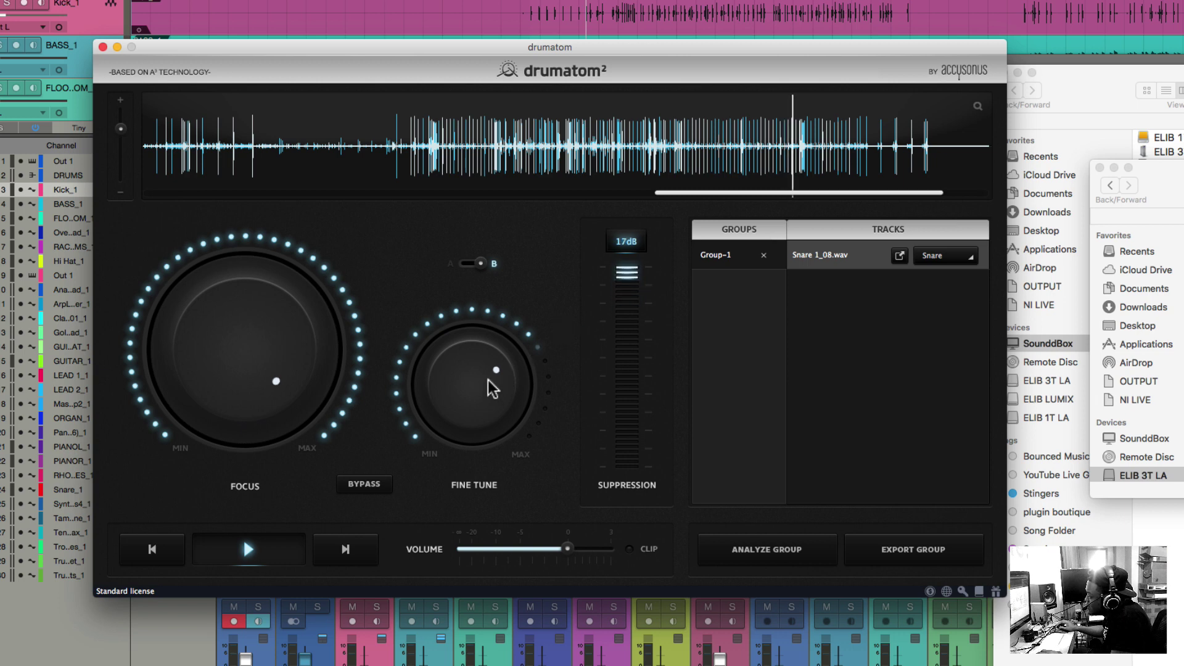
key("space")
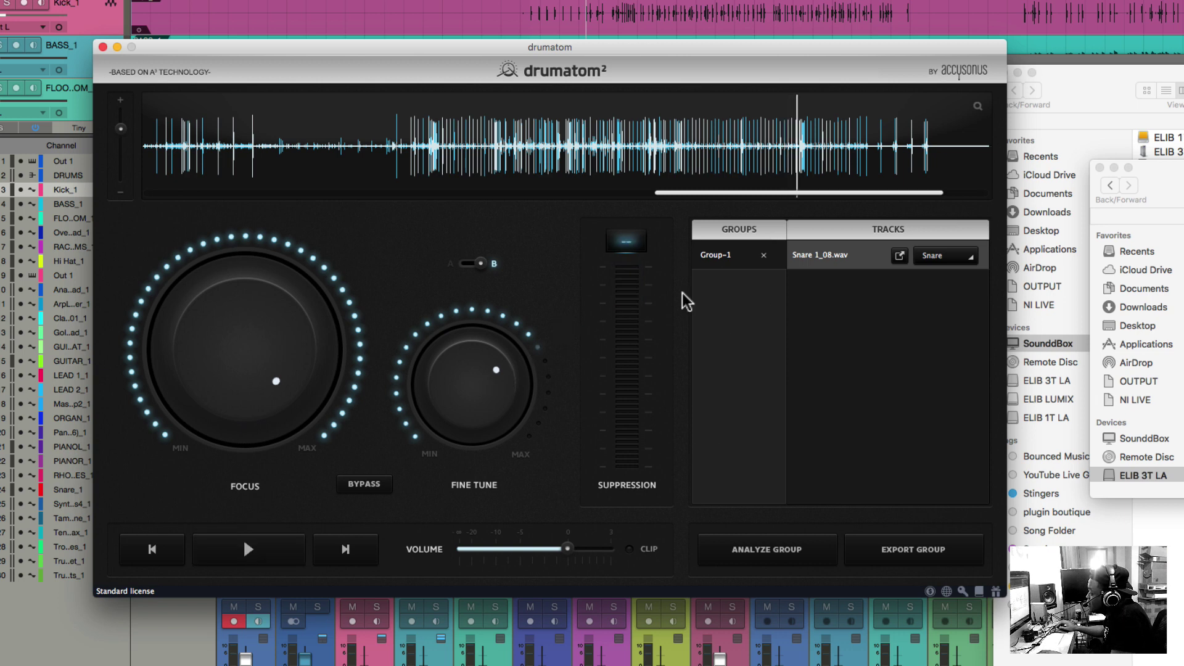
Move drumatom² up and right and bring Studio One's player window to the upper left.
left_click(591, 61)
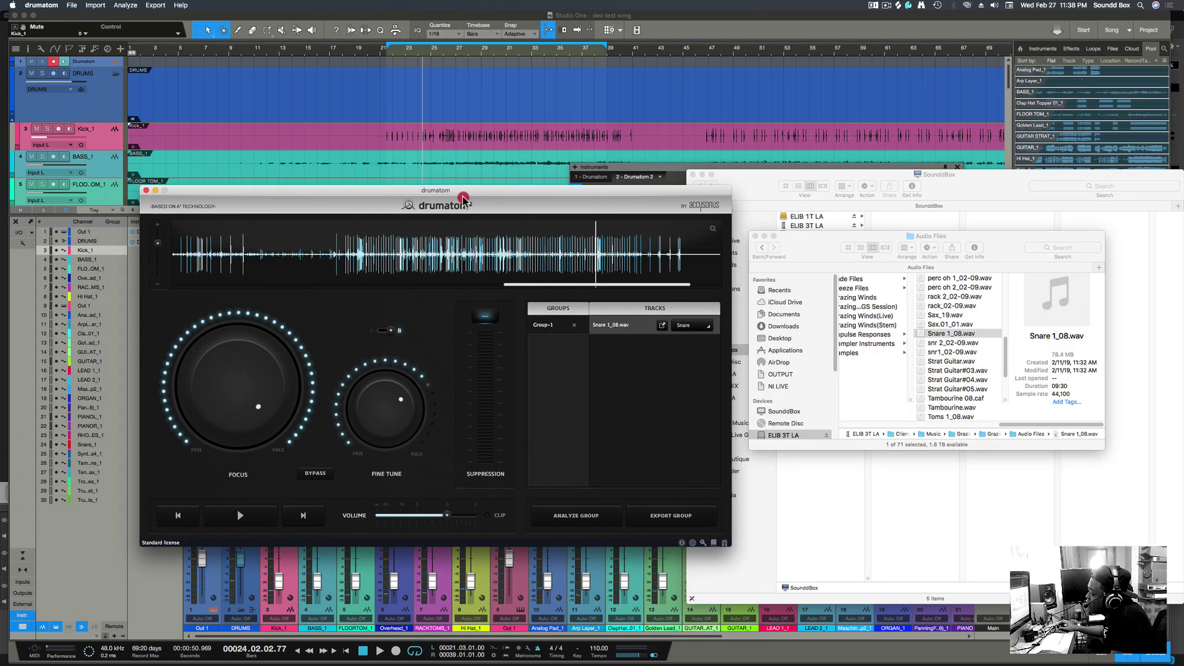
left_click_drag(463, 198, 473, 152)
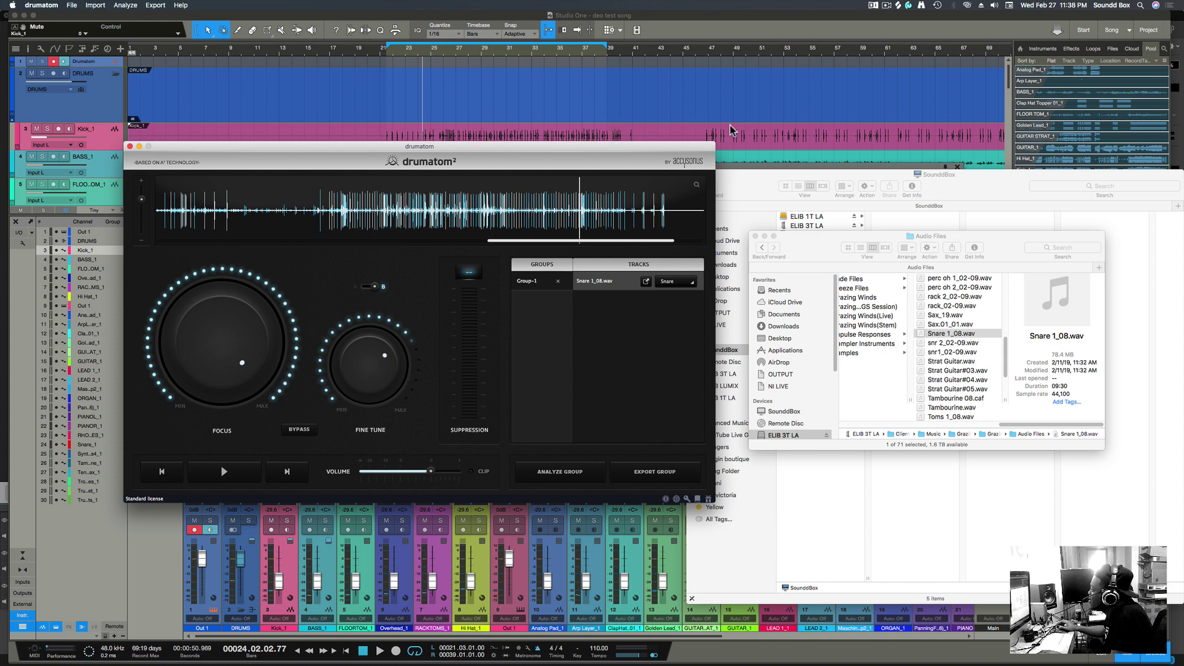
left_click(740, 139)
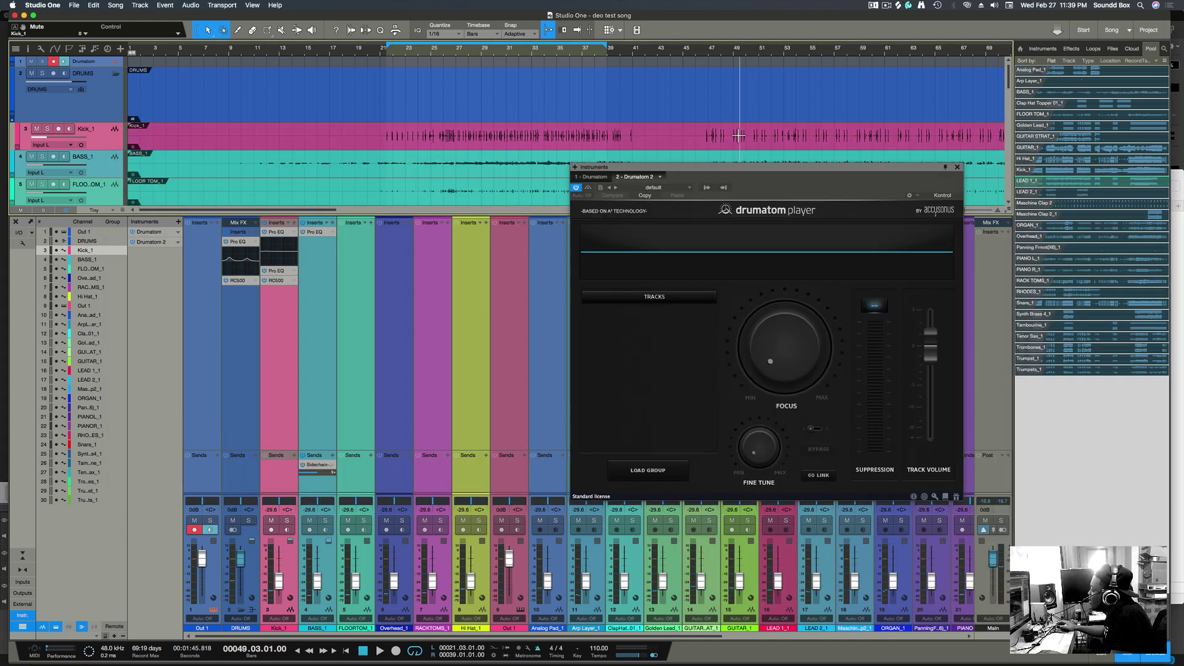
left_click_drag(819, 182, 507, 131)
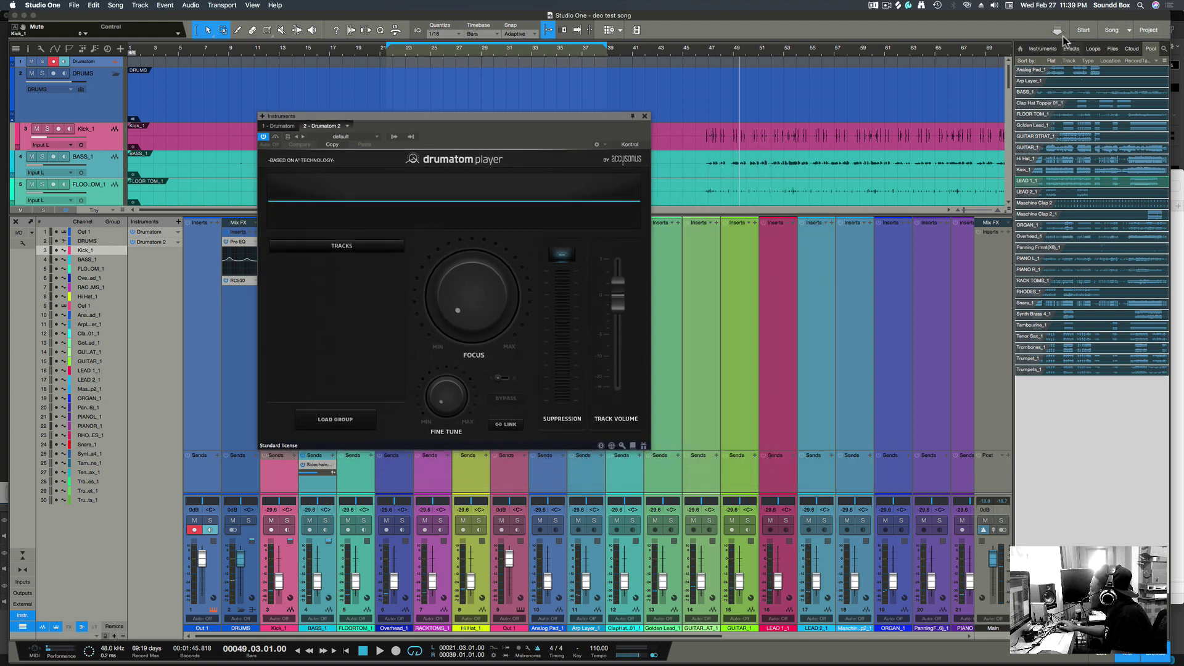
Add the accusonus Drumatom instrument and try dragging Snare 1_08.wav from Finder into it.
left_click(1041, 49)
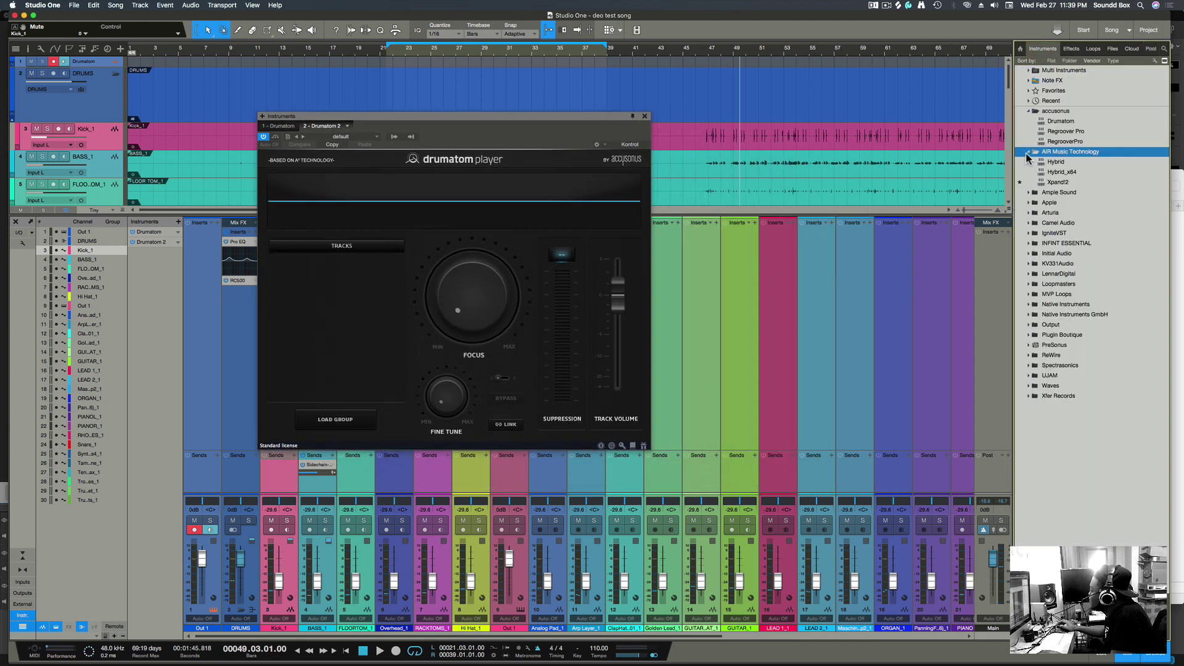
left_click(1066, 121)
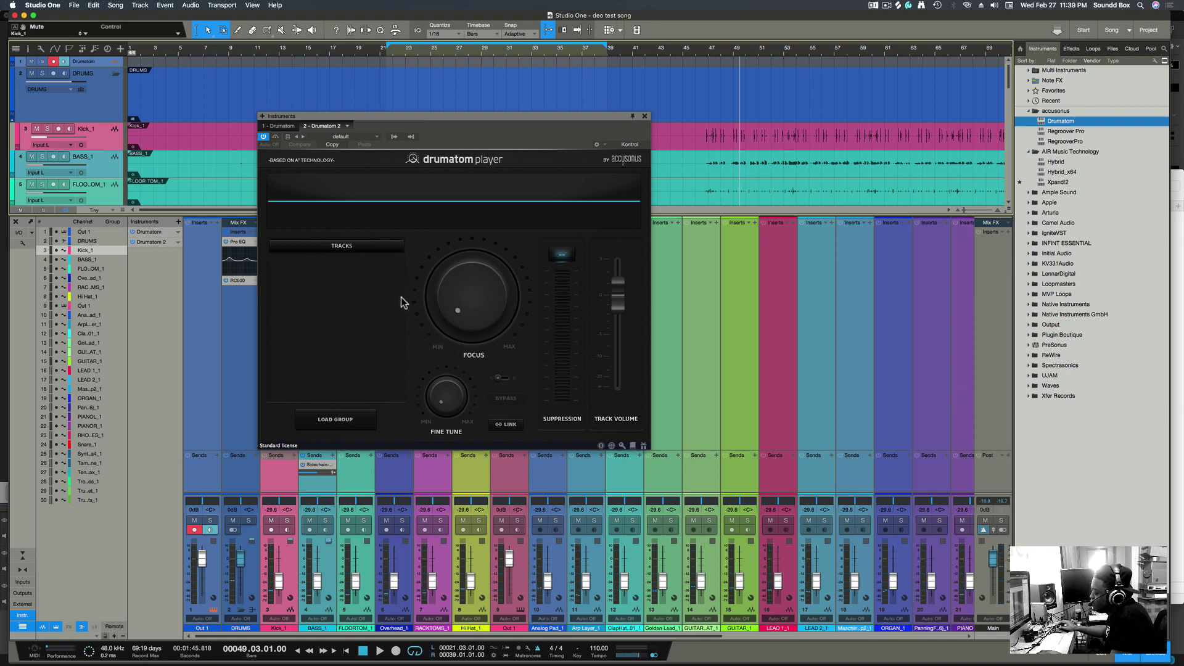
key("super+Tab")
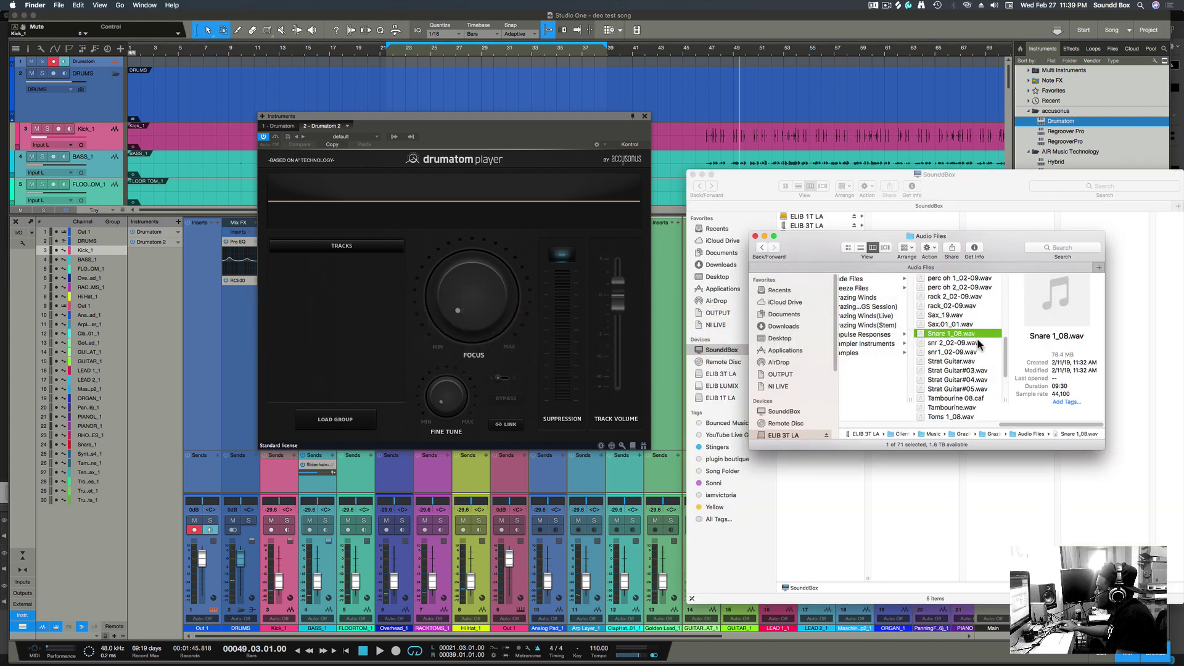
left_click_drag(973, 336, 370, 306)
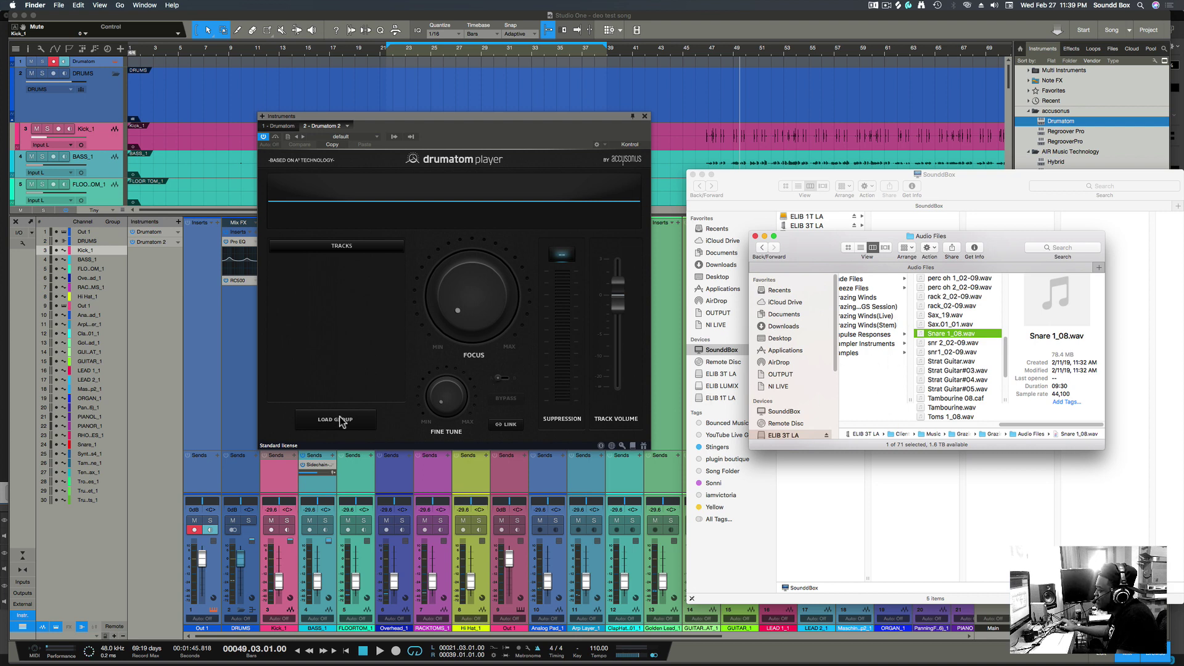
Open the drumatom player's LOAD GROUP file dialog and cancel it without loading anything.
left_click(379, 380)
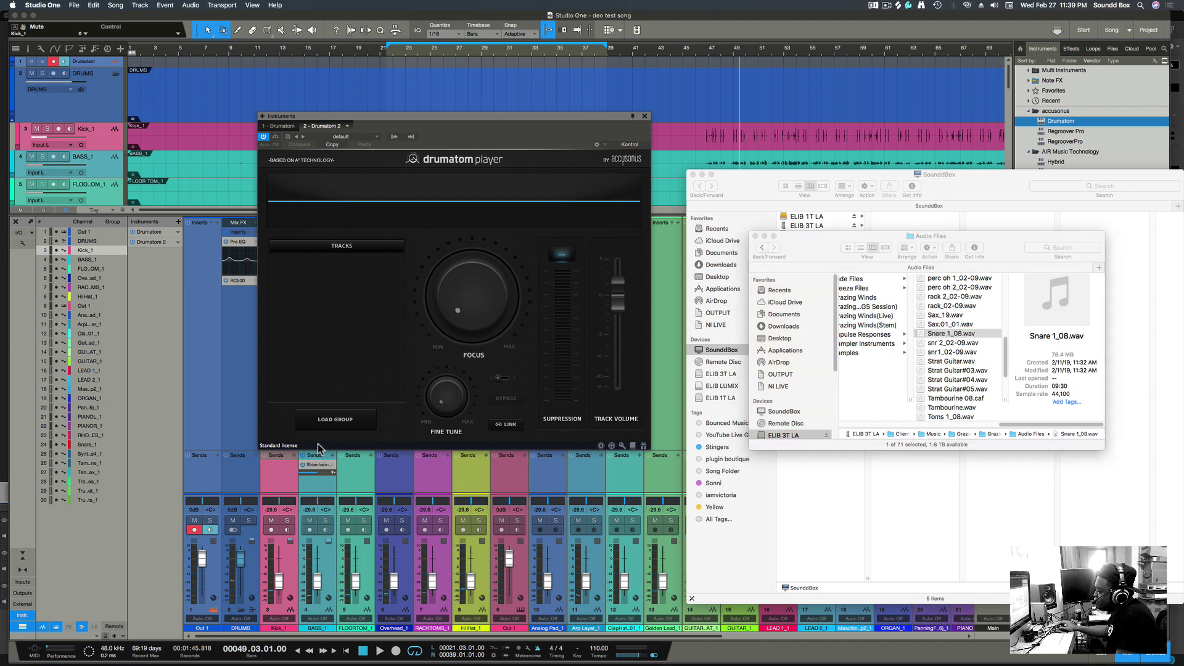
left_click(331, 420)
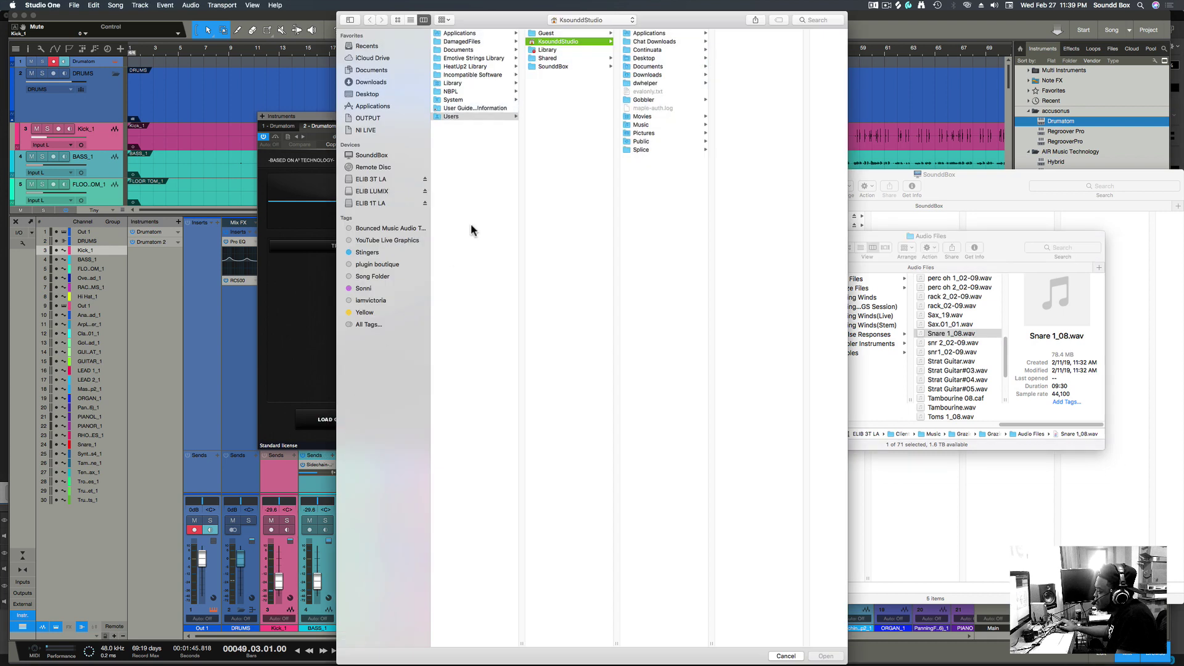
left_click(784, 656)
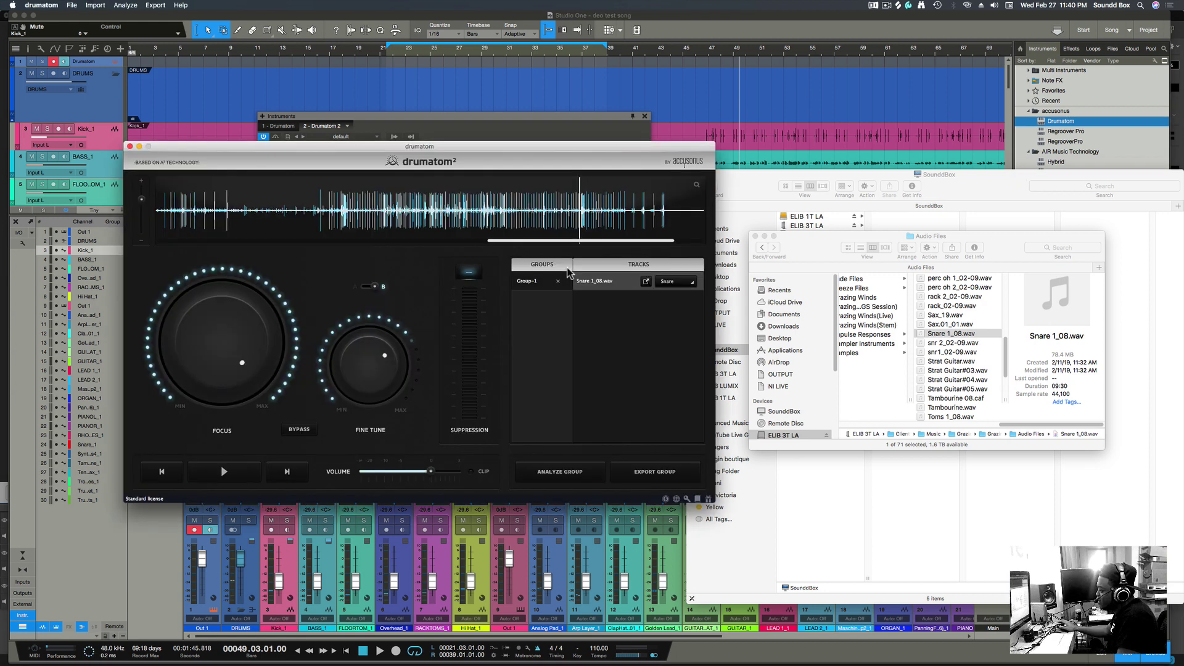
Review the drum types for Snare 1_08.wav, keep Snare, and bring Finder's Audio Files forward.
left_click(686, 285)
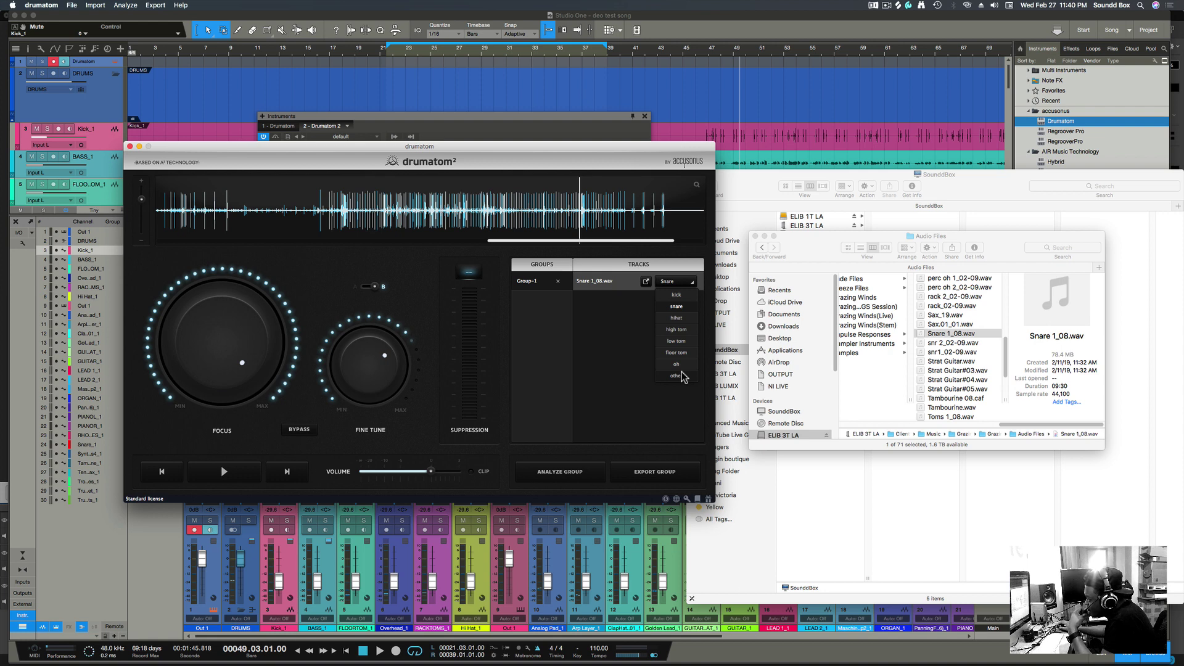
left_click(629, 345)
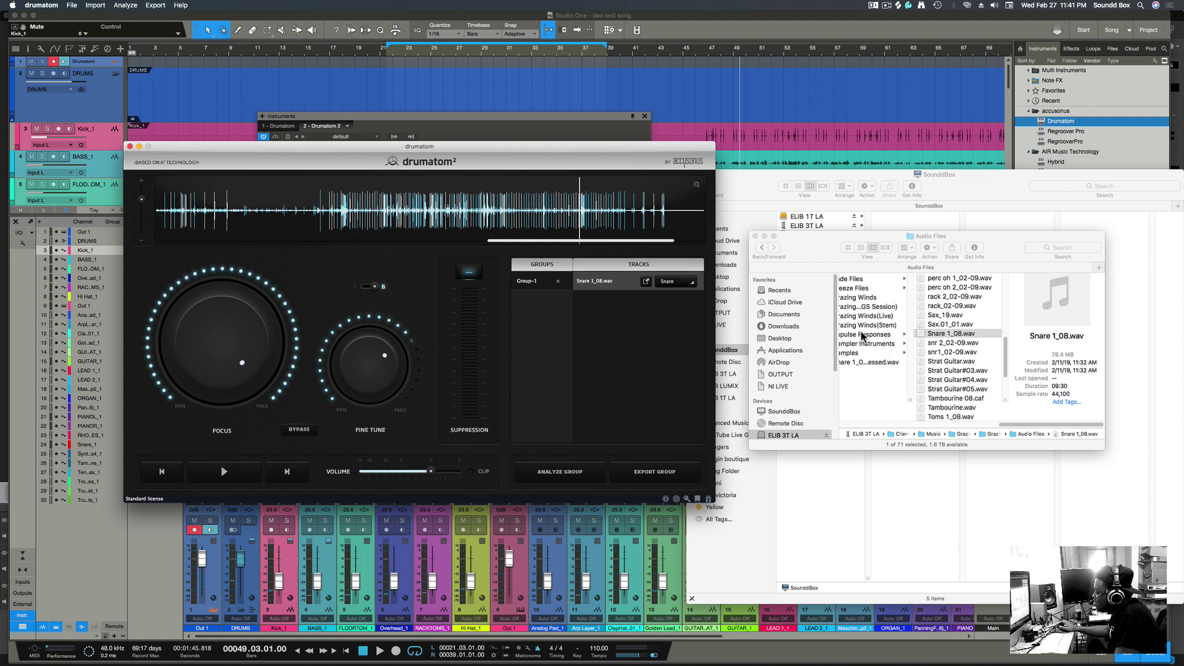
left_click(833, 256)
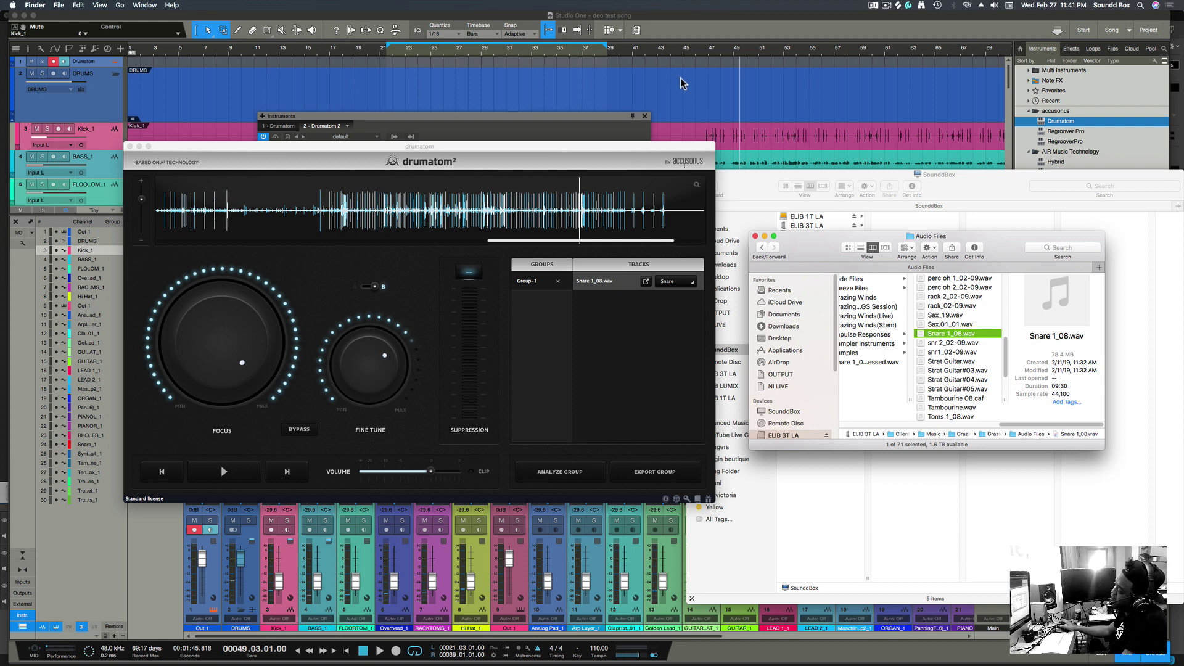
Bring the Drumatom 2 player to the front and move its window down and right.
left_click(580, 118)
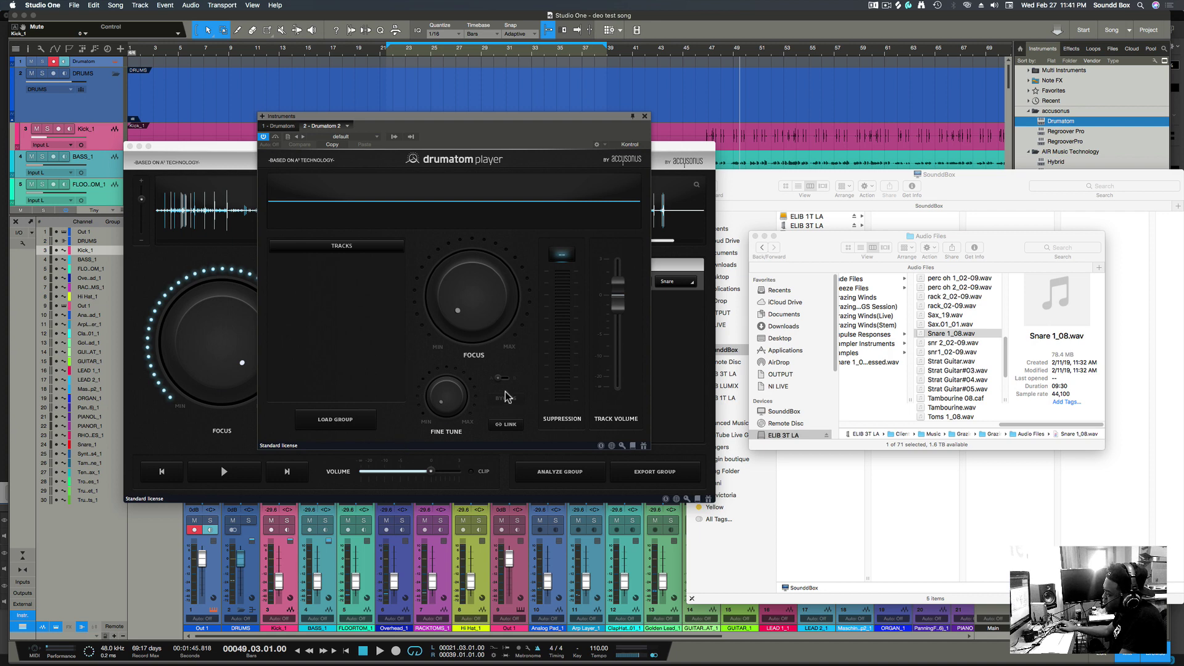
left_click_drag(570, 123, 851, 66)
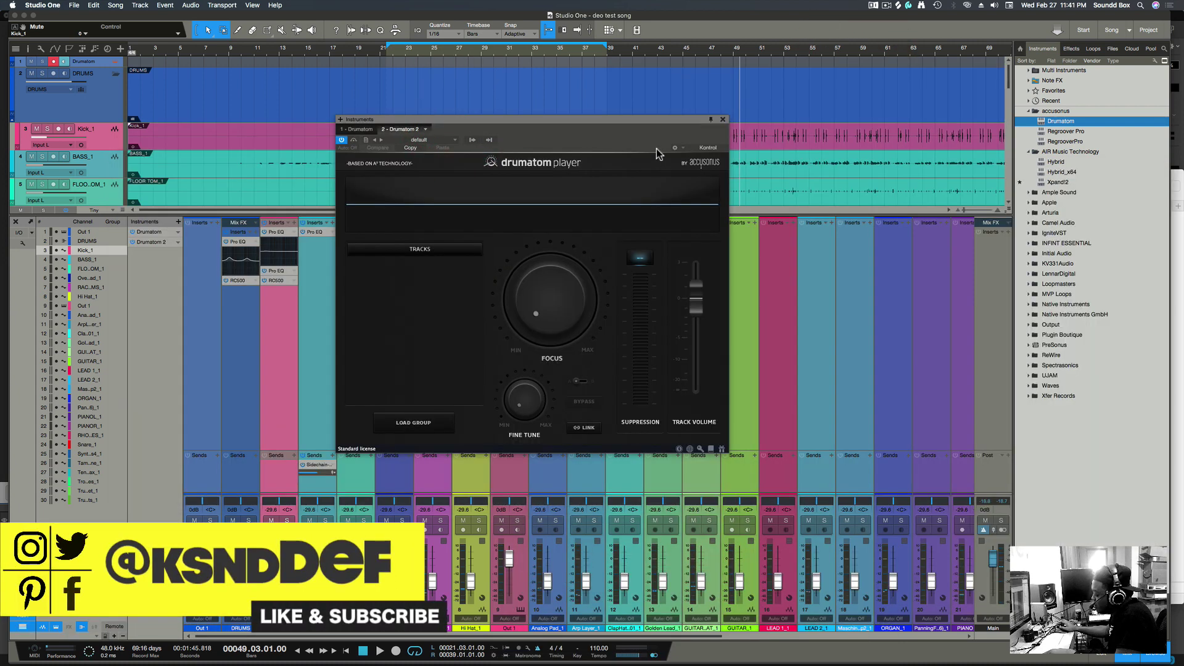
Return to drumatom² and position its window lower down over the Studio One player.
key("super+Tab")
key("super+Tab")
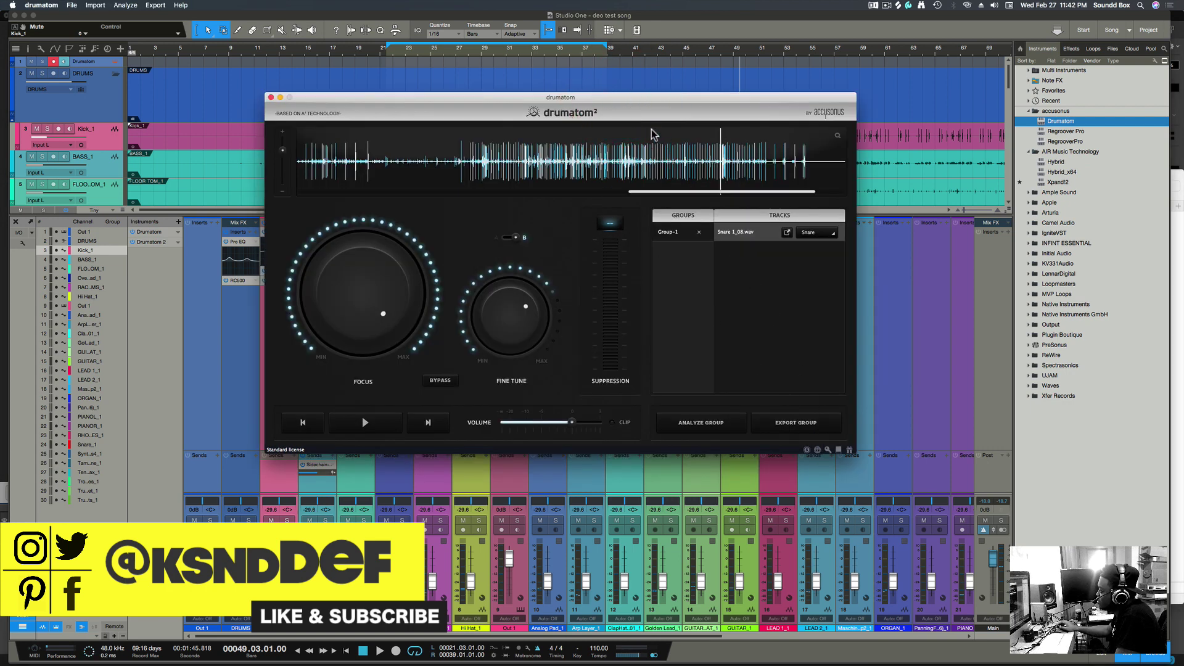
left_click_drag(626, 104, 647, 165)
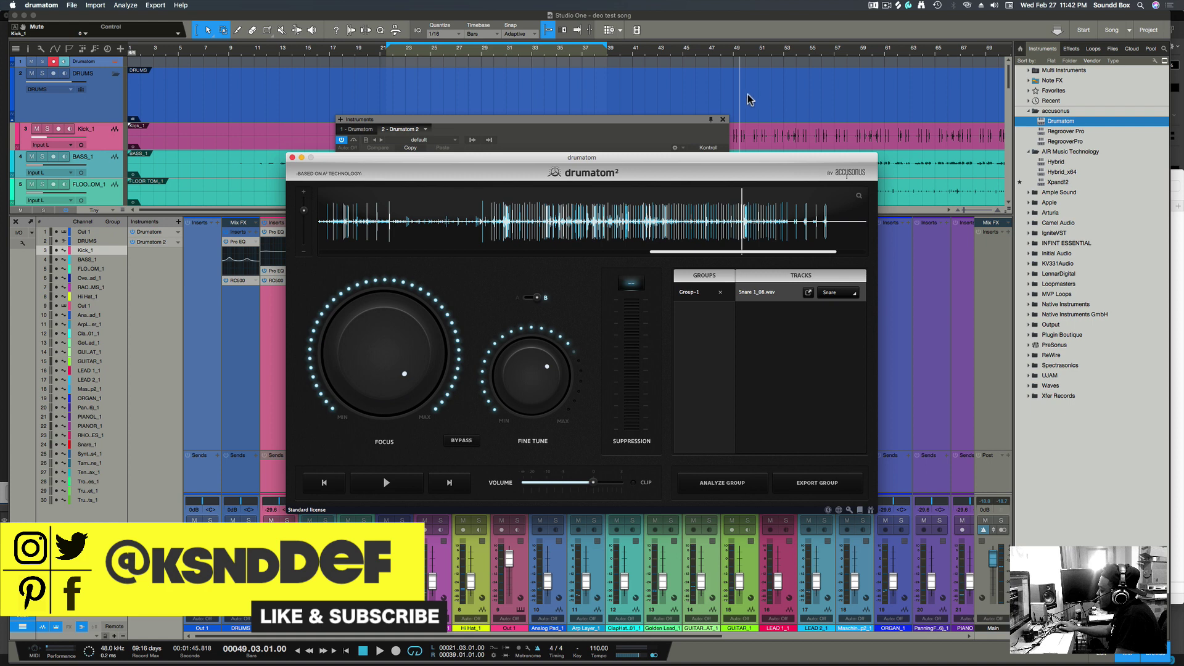
left_click_drag(682, 160, 675, 204)
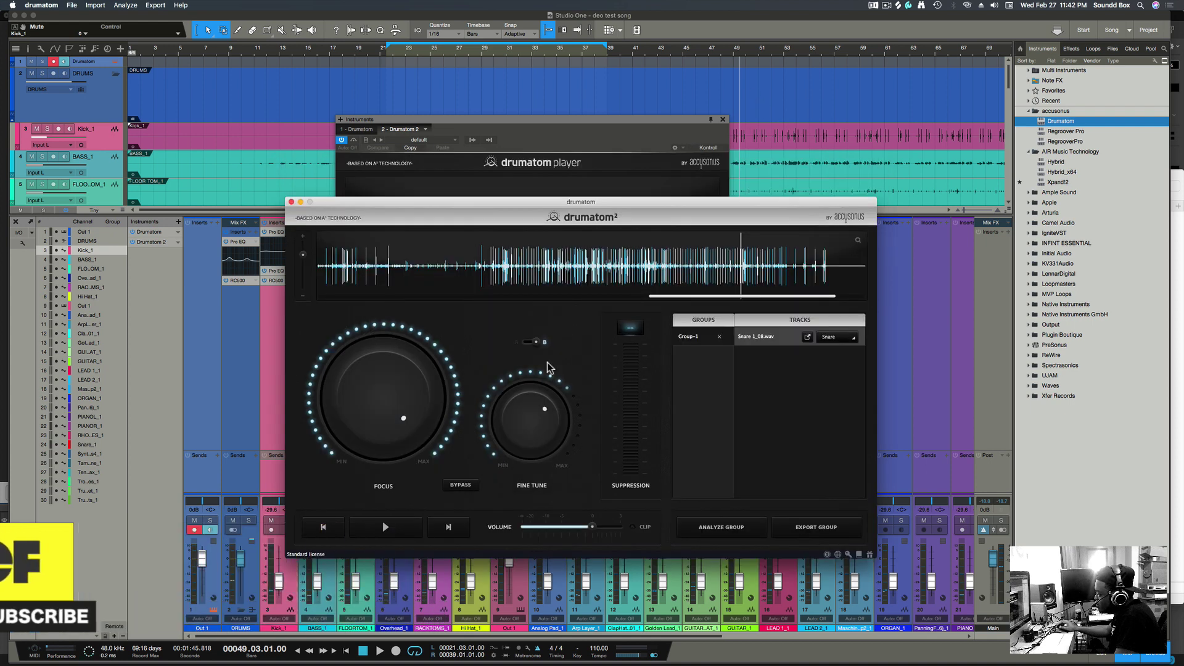